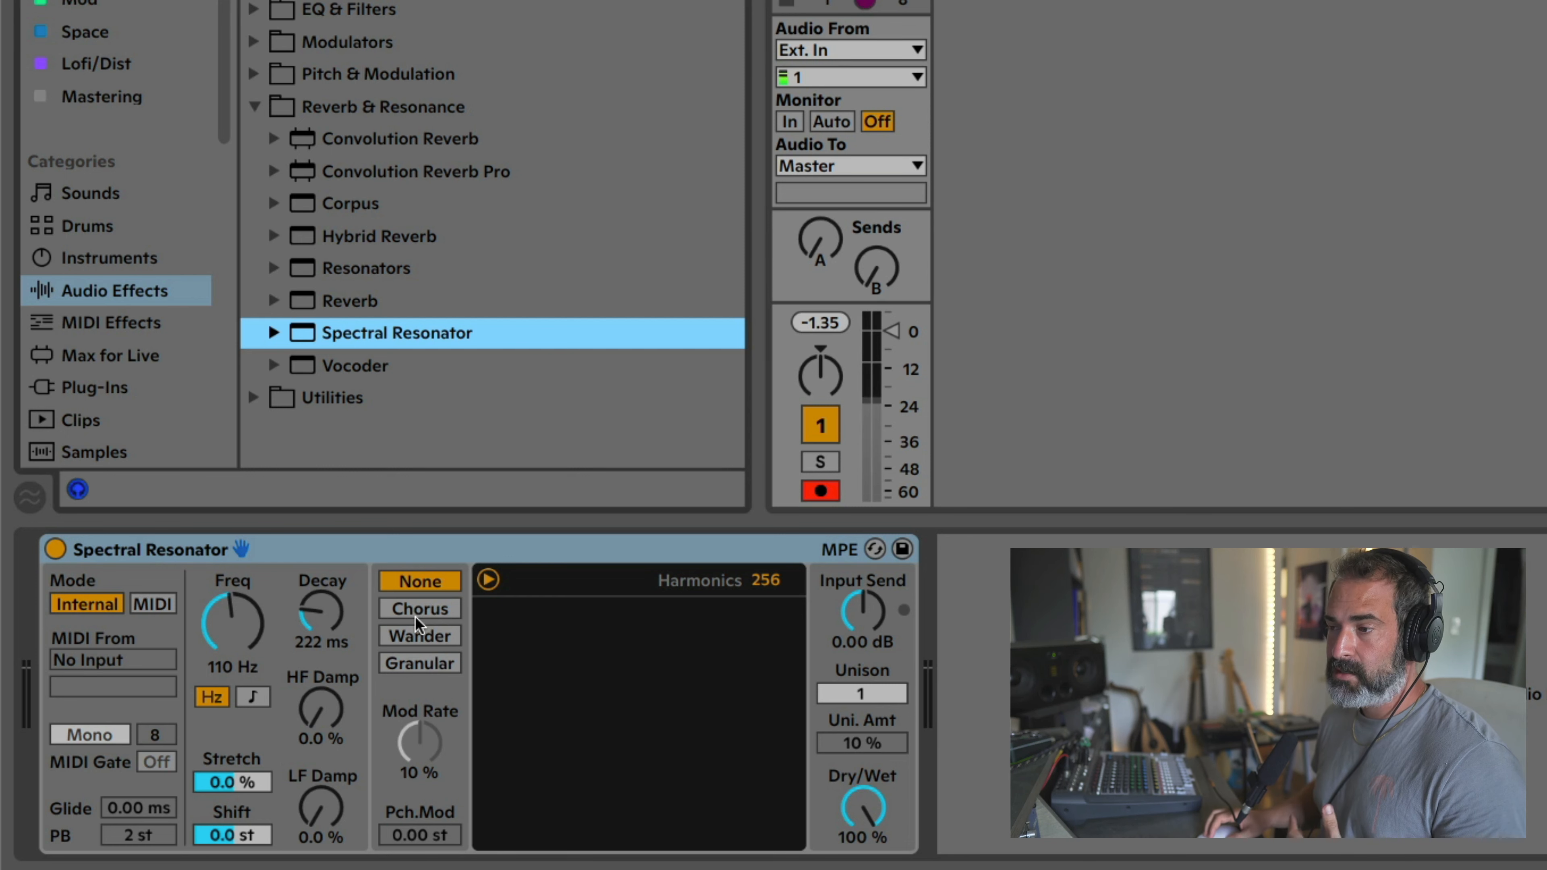
# Add a new MIDI track beside the audio track and arm it for recording.
pyautogui.click(407, 556)
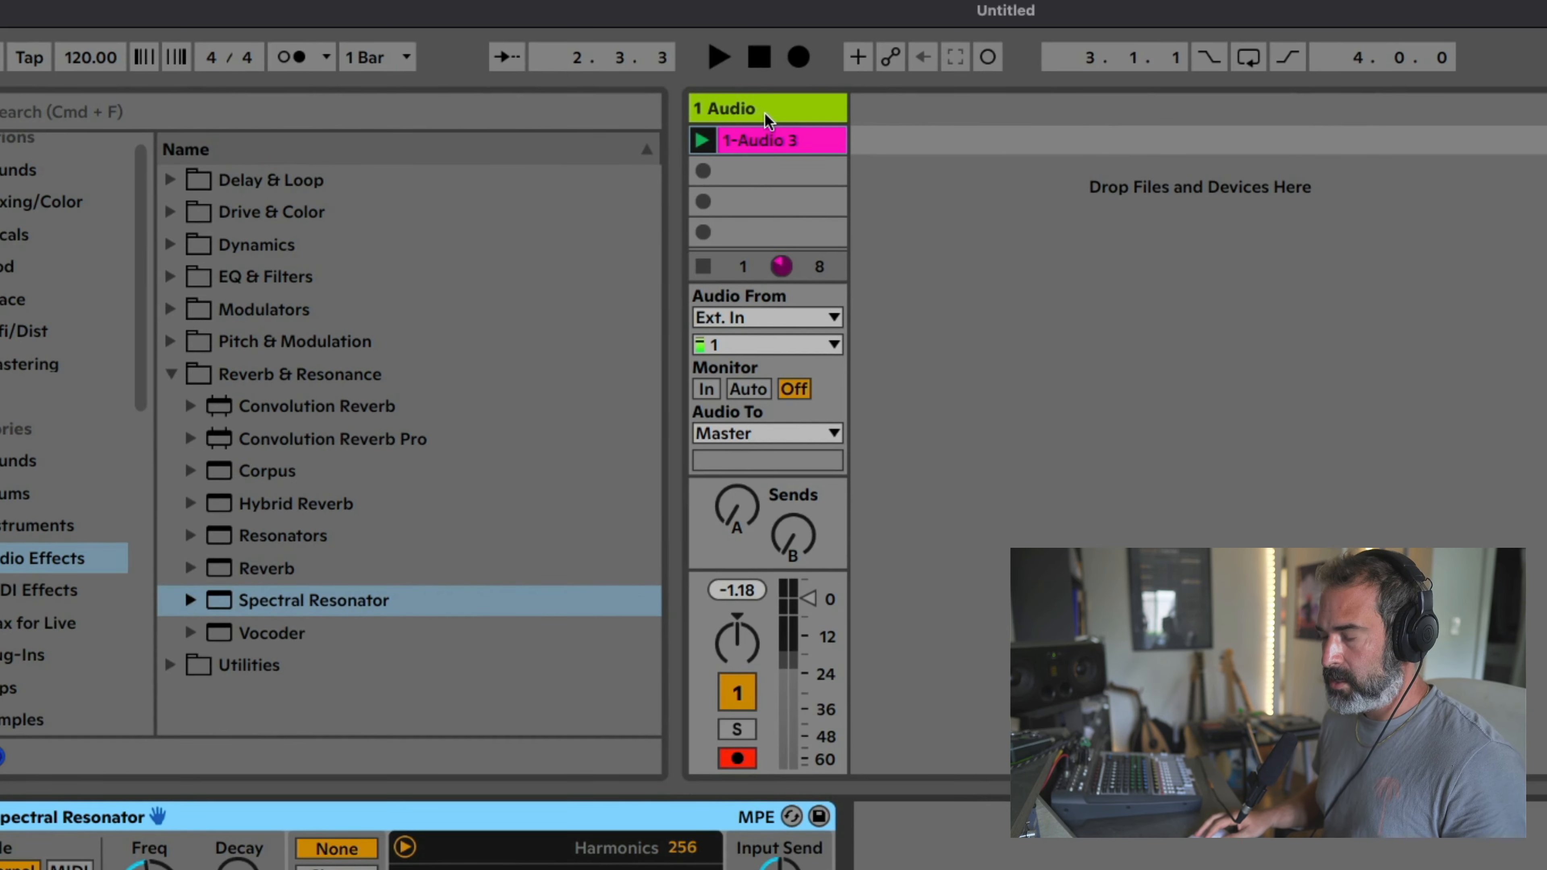
pyautogui.press('super+shift+t')
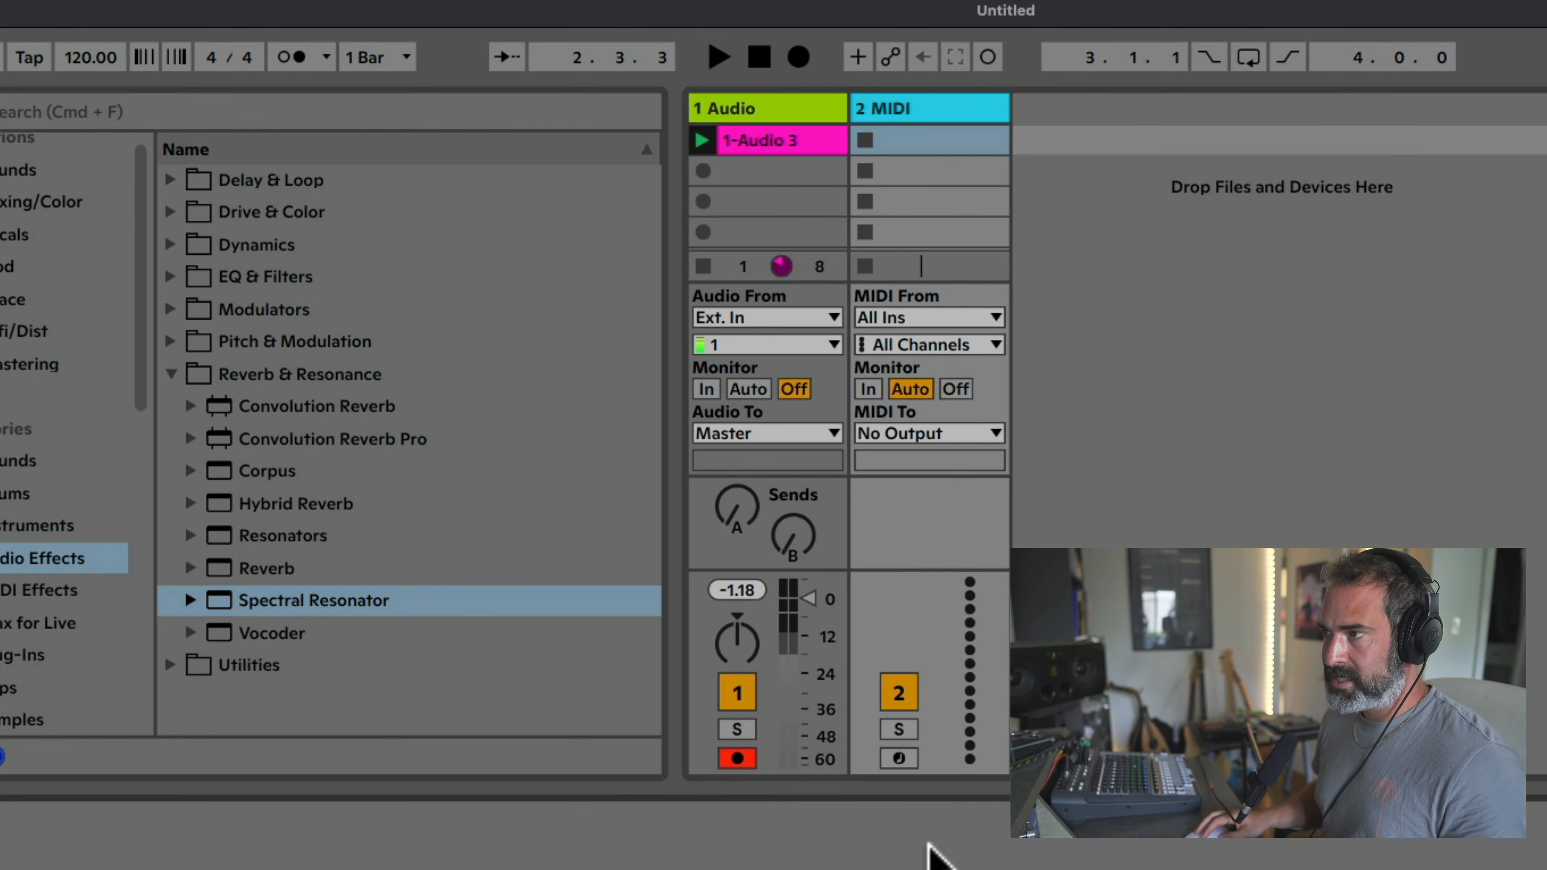
pyautogui.click(898, 758)
# Switch the audio track's Spectral Resonator to MIDI mode, fed from 2-MIDI, with polyphonic playback.
pyautogui.click(752, 116)
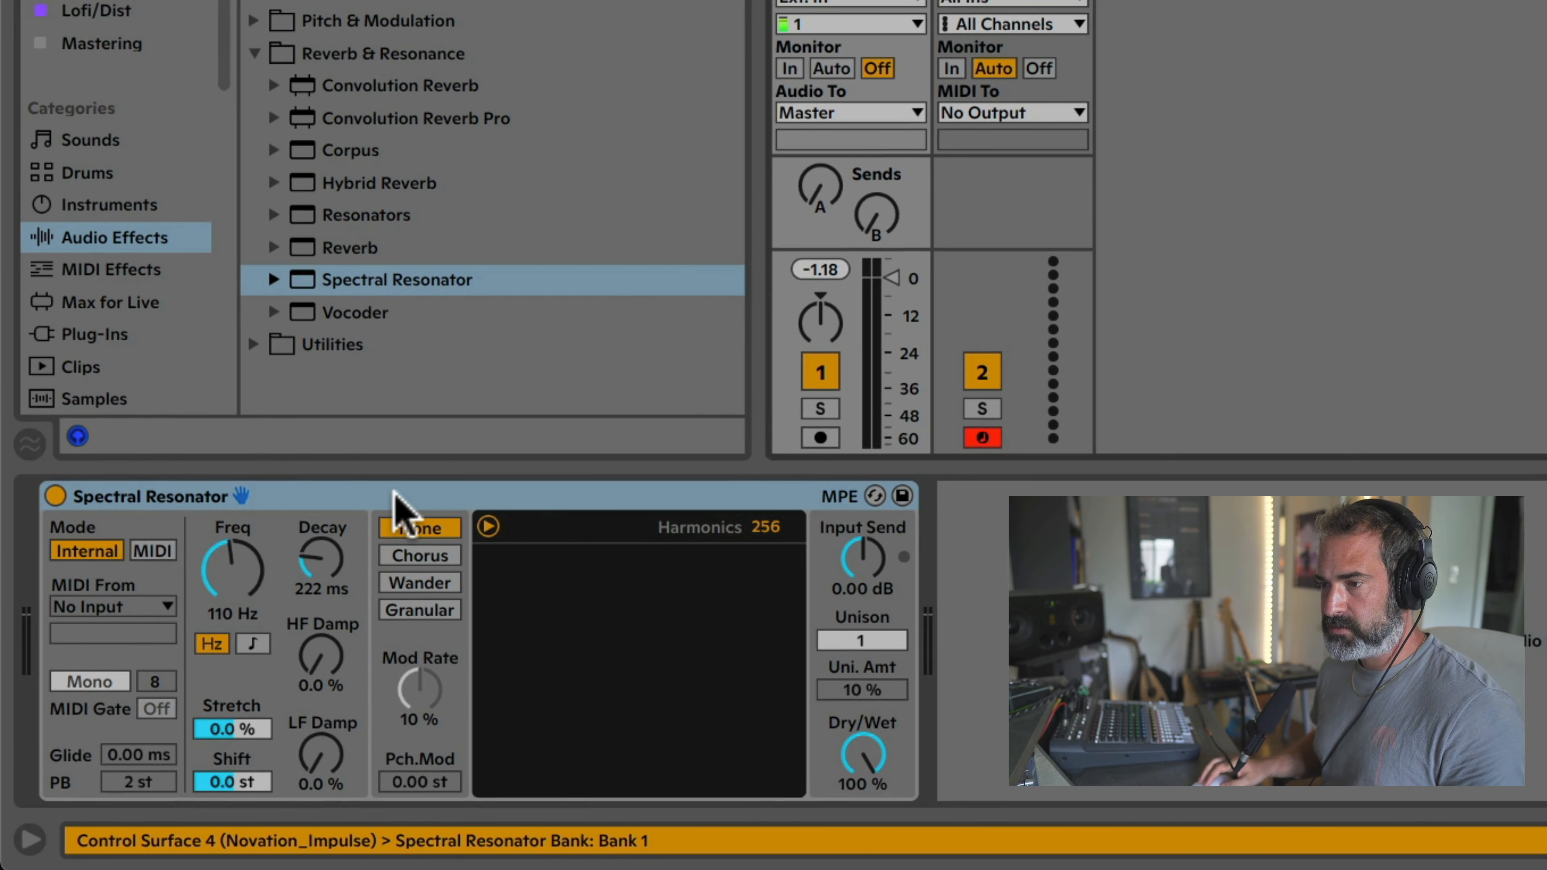
pyautogui.click(396, 502)
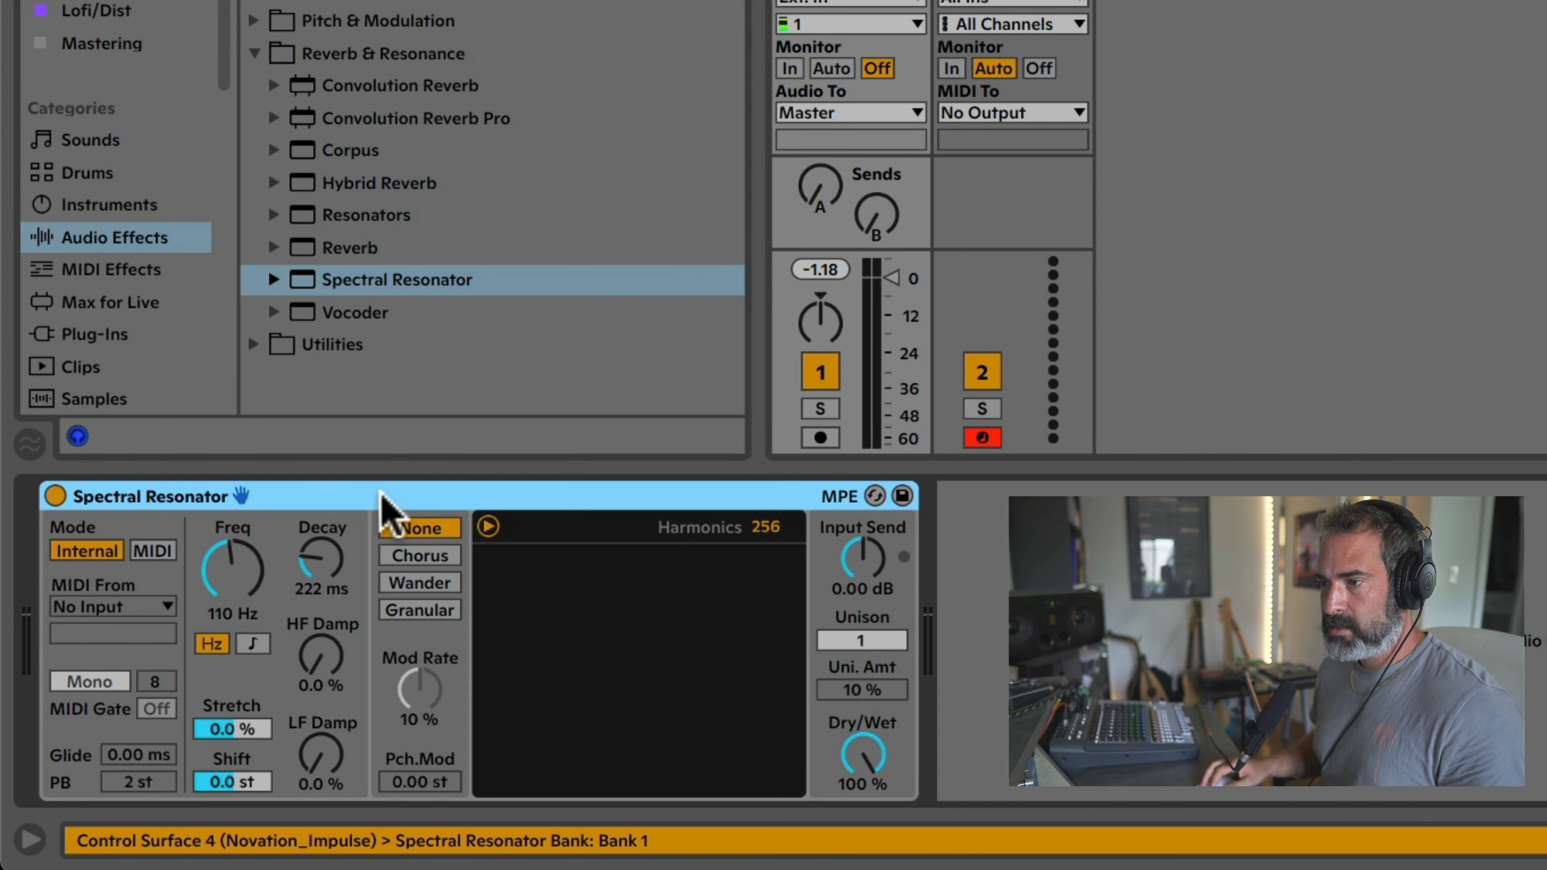
pyautogui.click(152, 551)
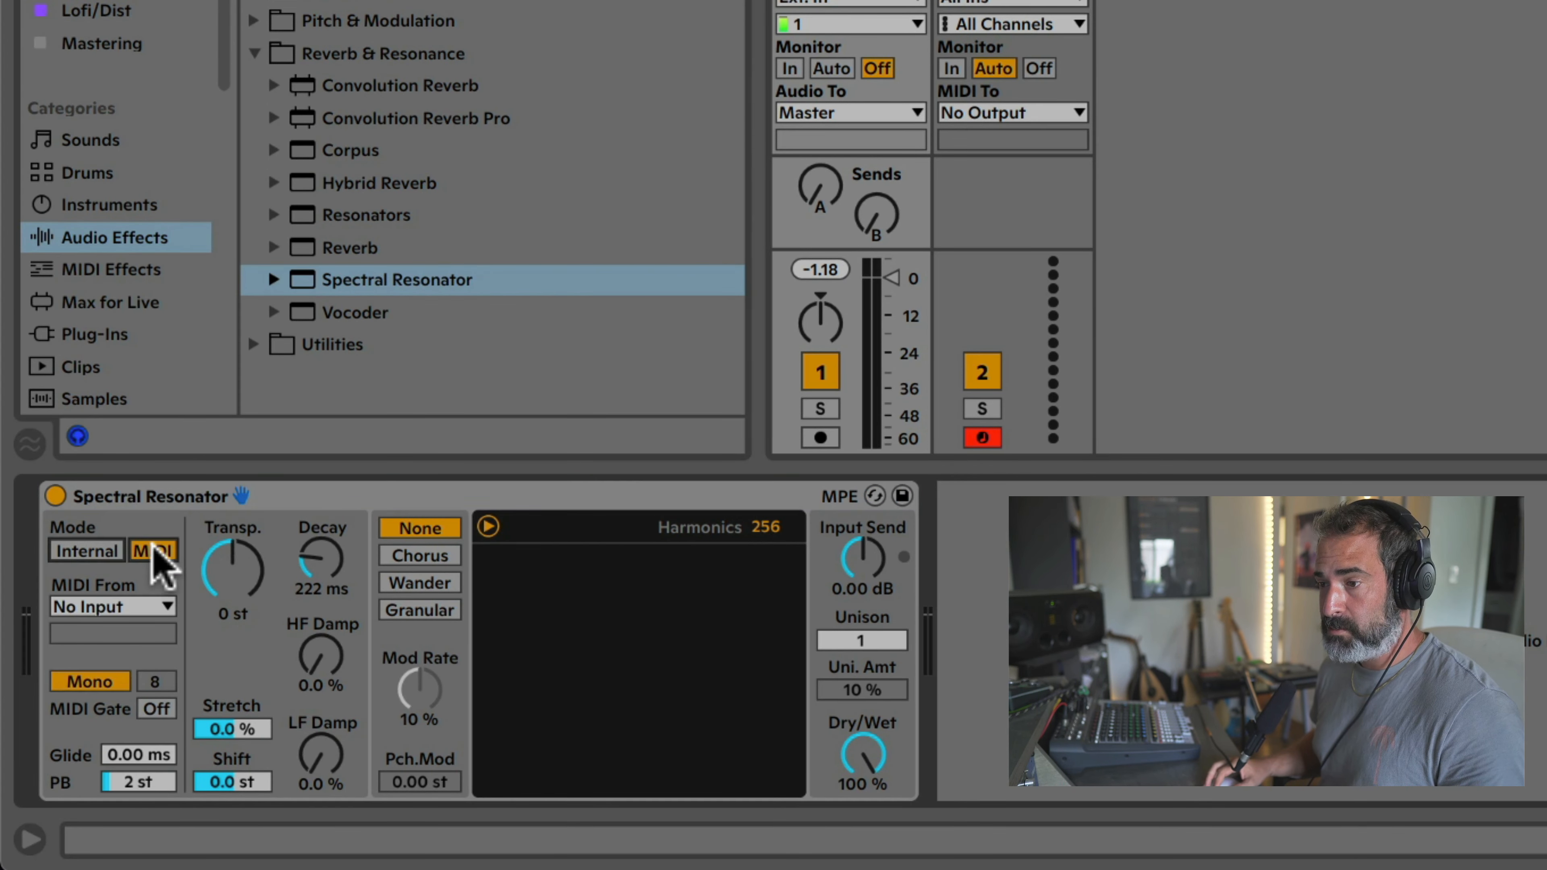
pyautogui.click(140, 609)
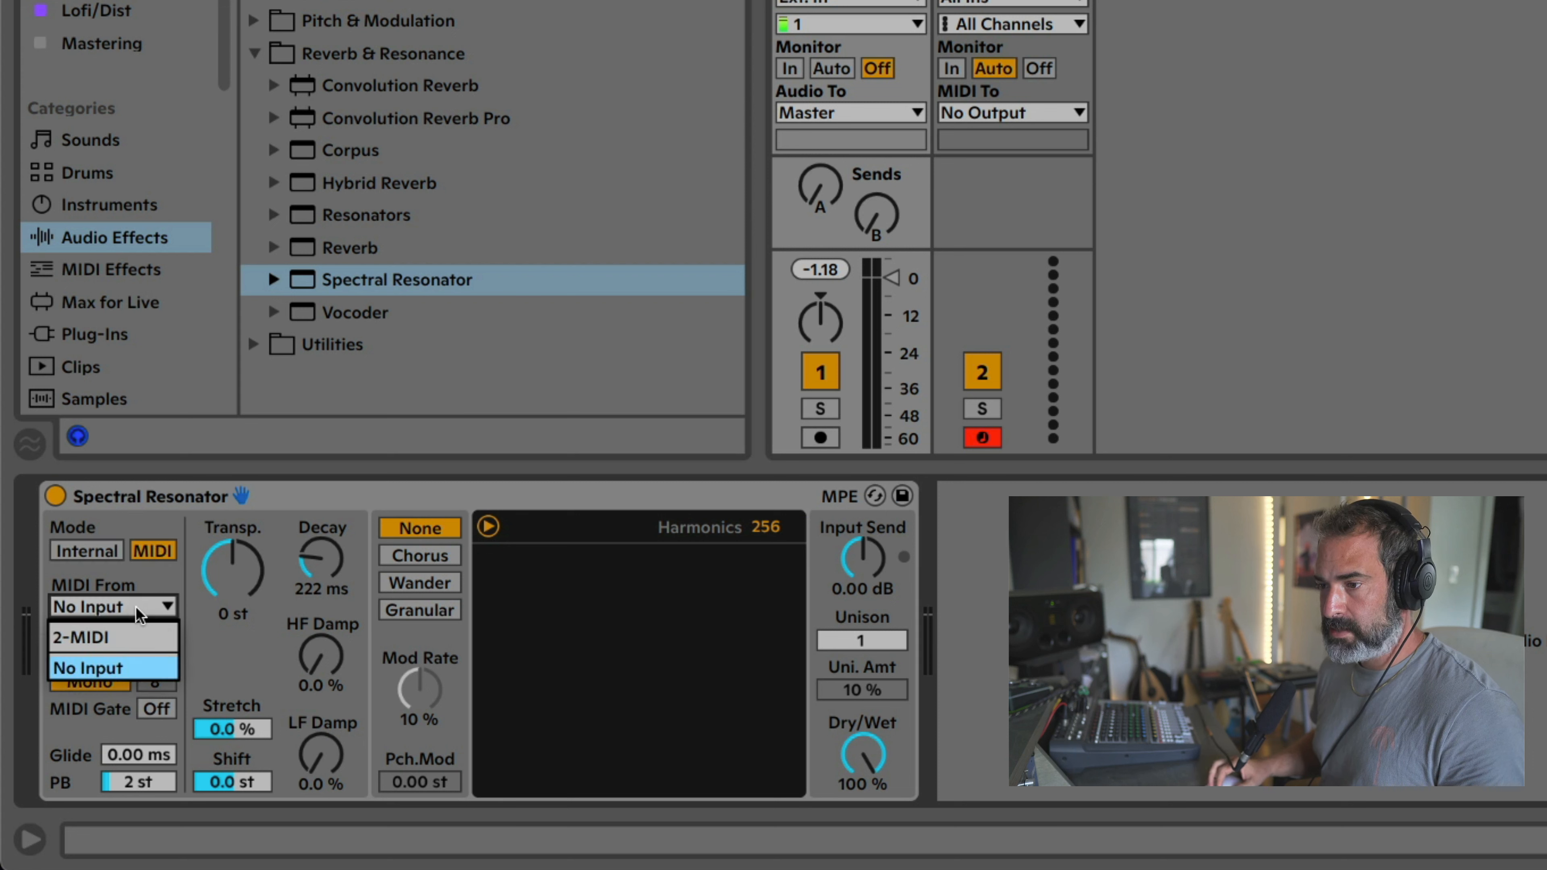
pyautogui.click(129, 638)
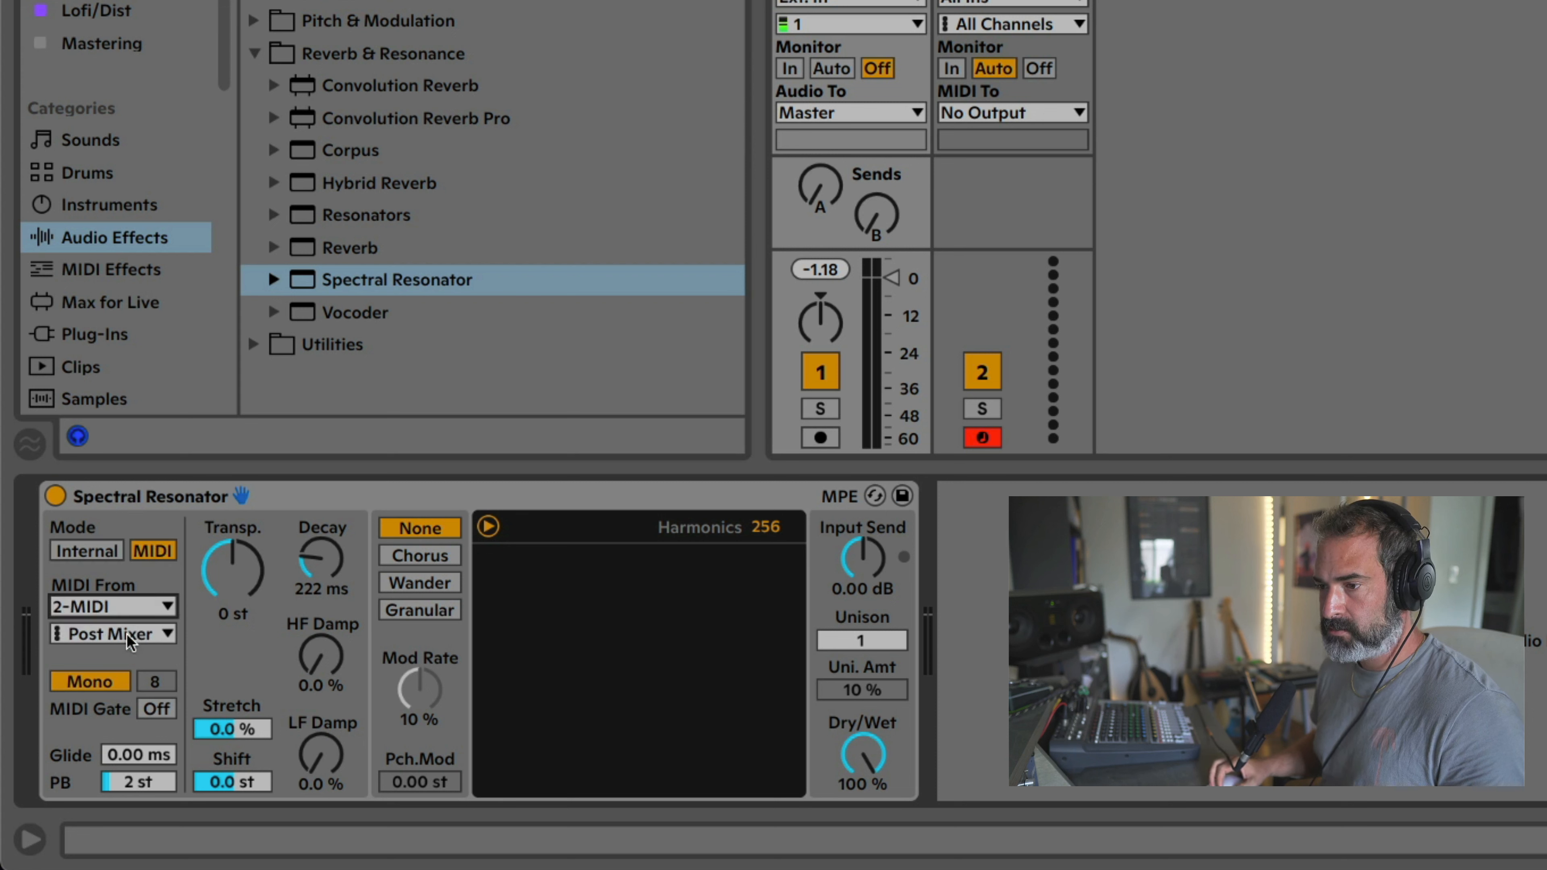
pyautogui.click(91, 683)
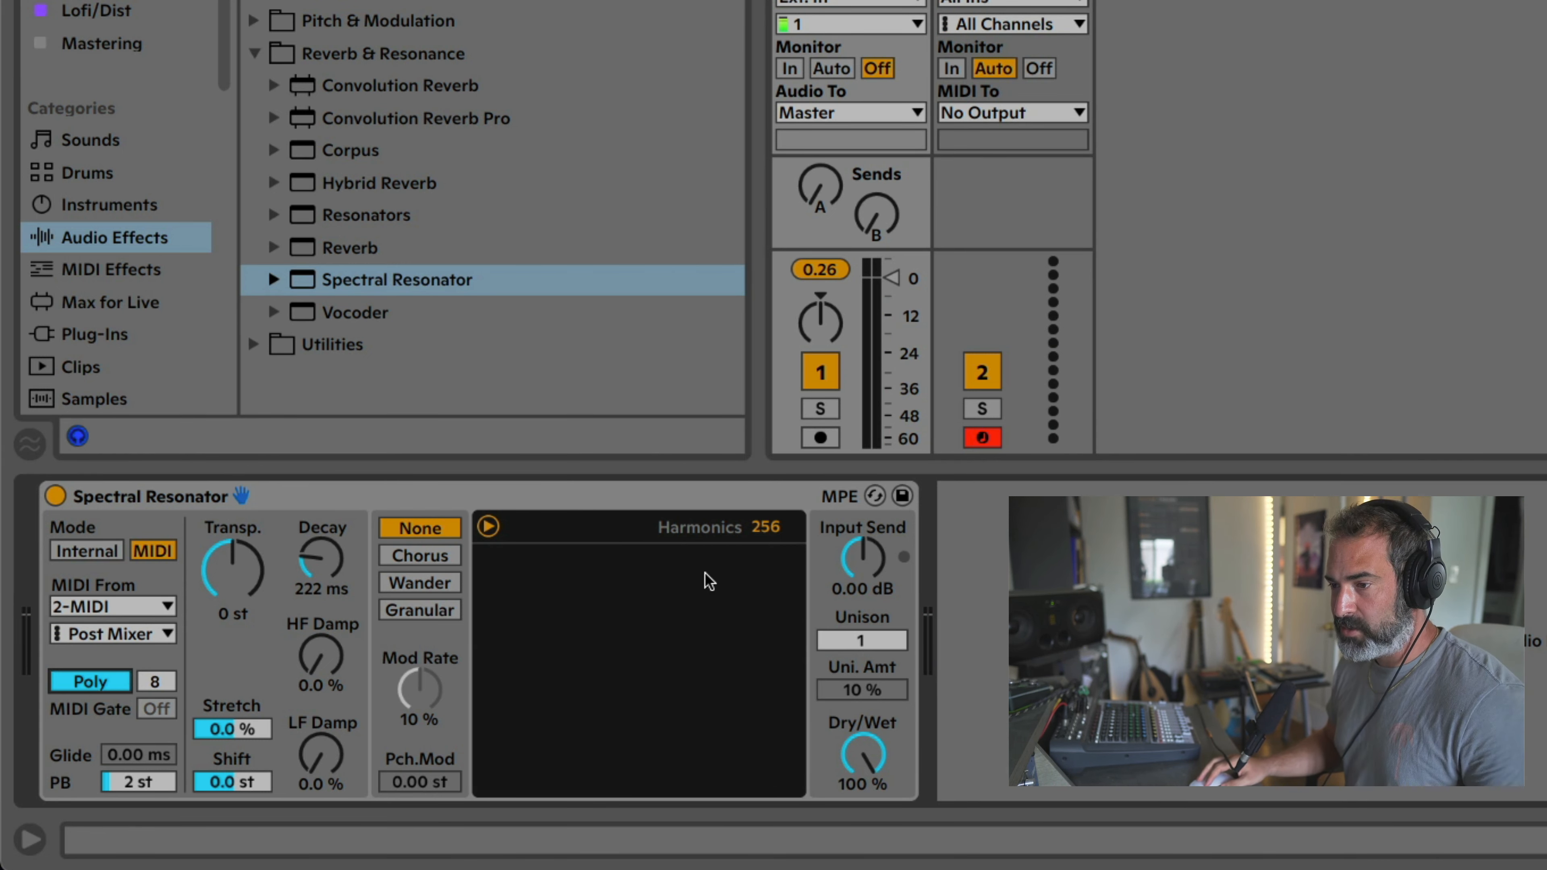
# Set the Spectral Resonator's Unison to 2 voices and its Harmonics to 256.
pyautogui.click(861, 644)
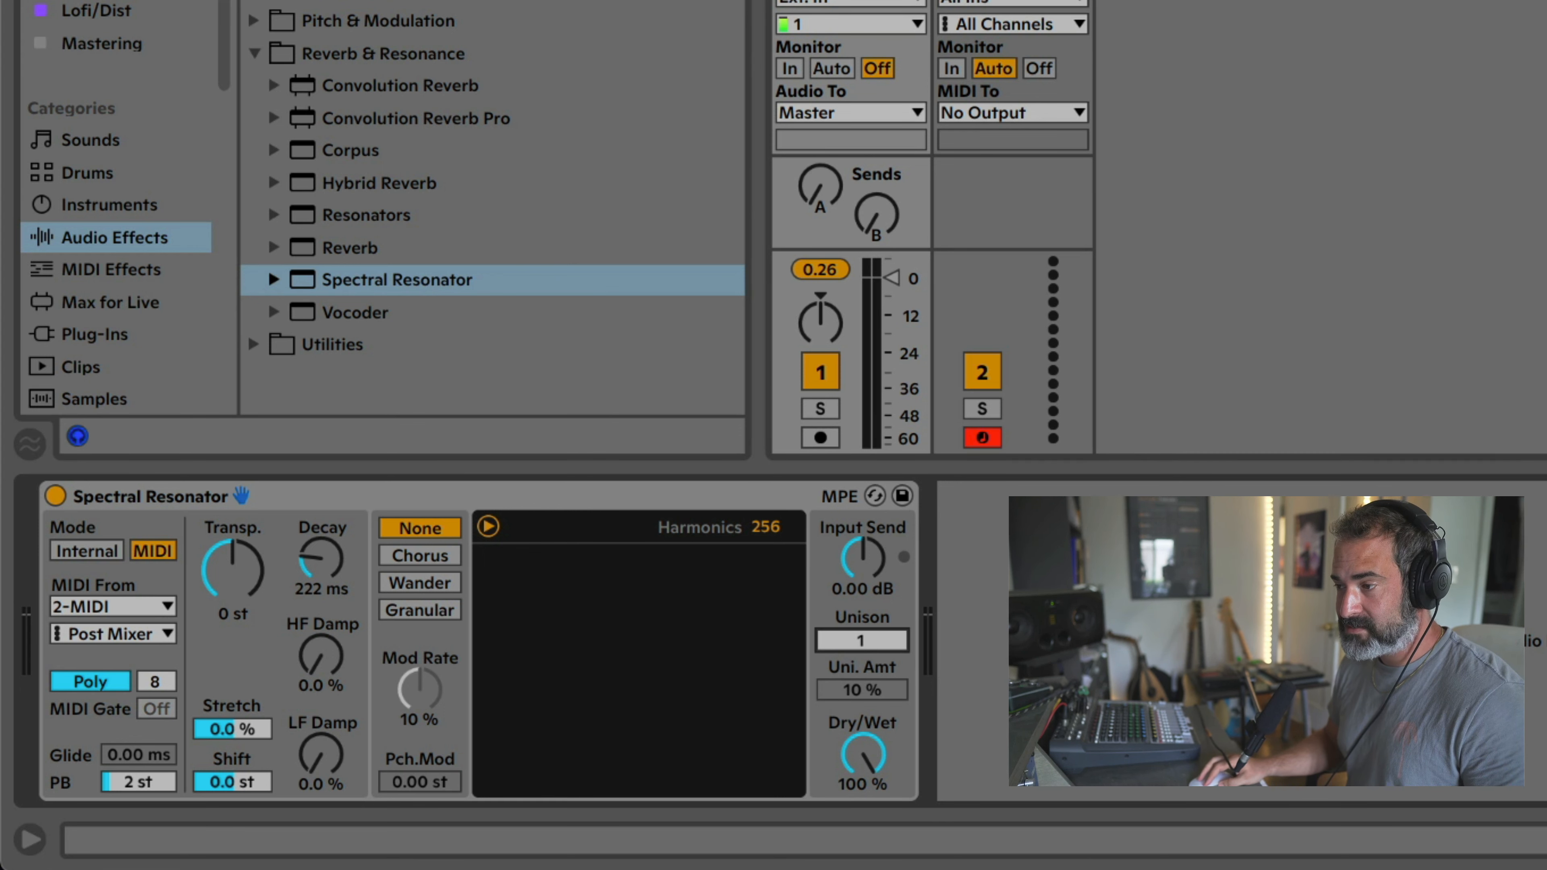
pyautogui.press('Up')
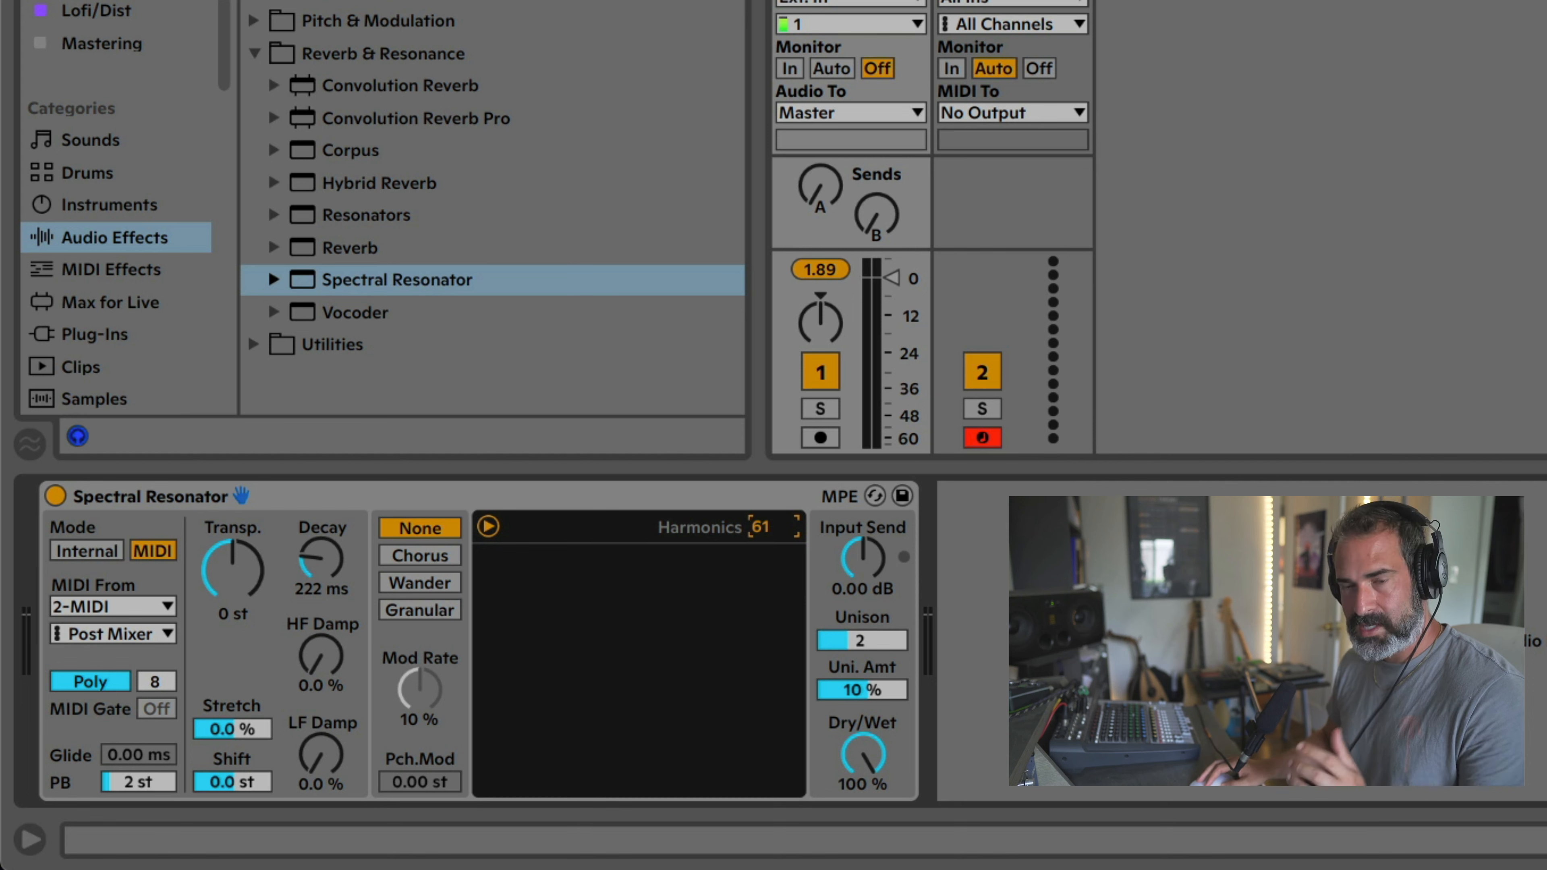
pyautogui.moveTo(775, 530); pyautogui.dragTo(775, 463)
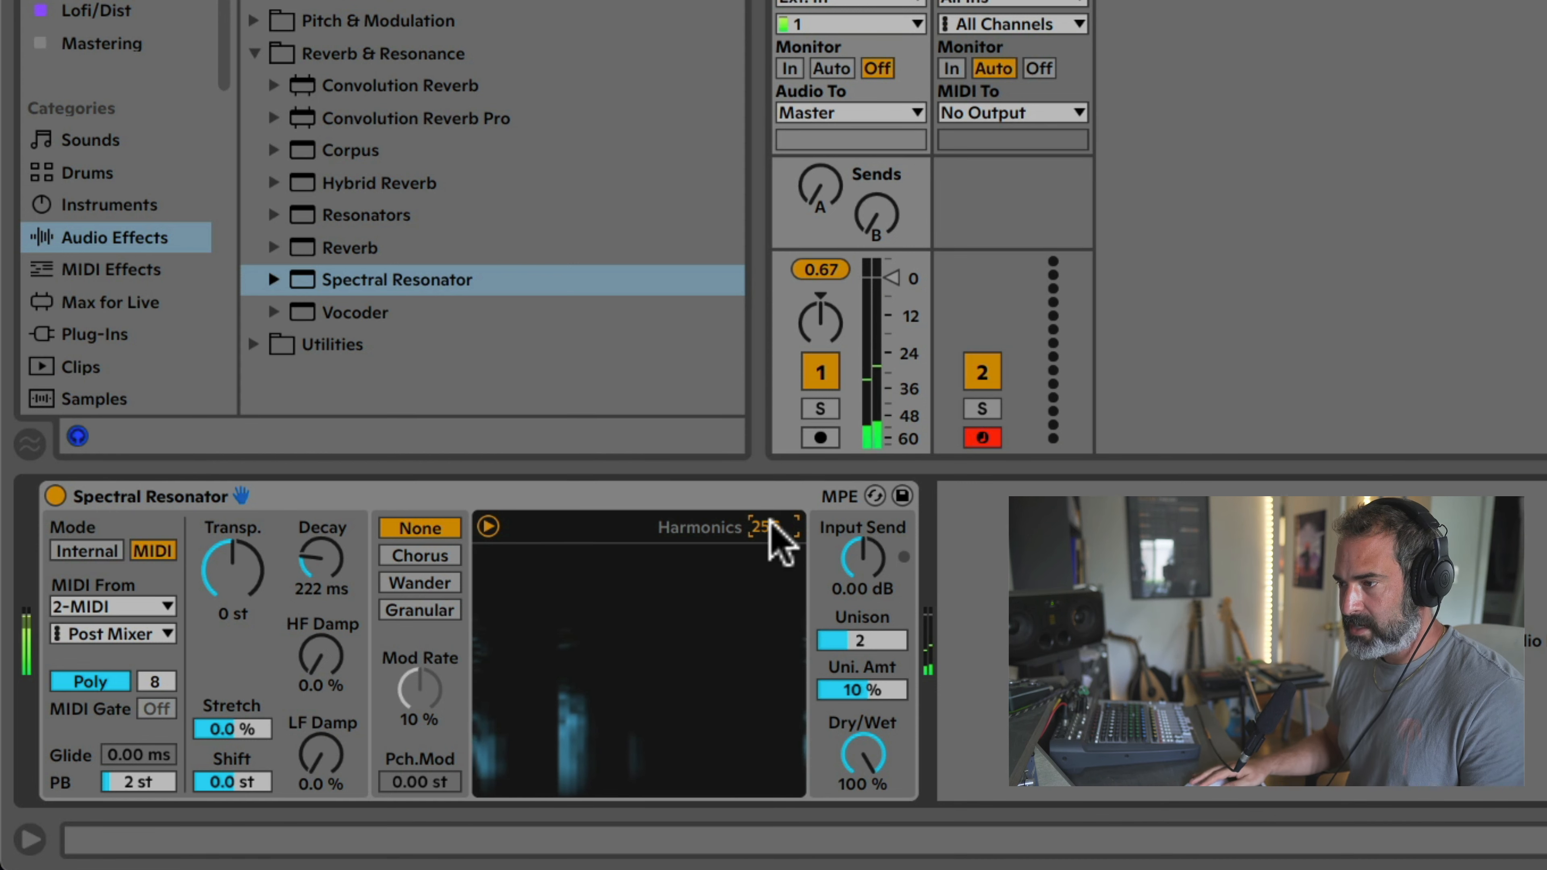
# Apply Chorus modulation, trying stronger amounts before setting Mod Rate to 9.4 % and Pch.Mod to 0.17 st.
pyautogui.click(449, 561)
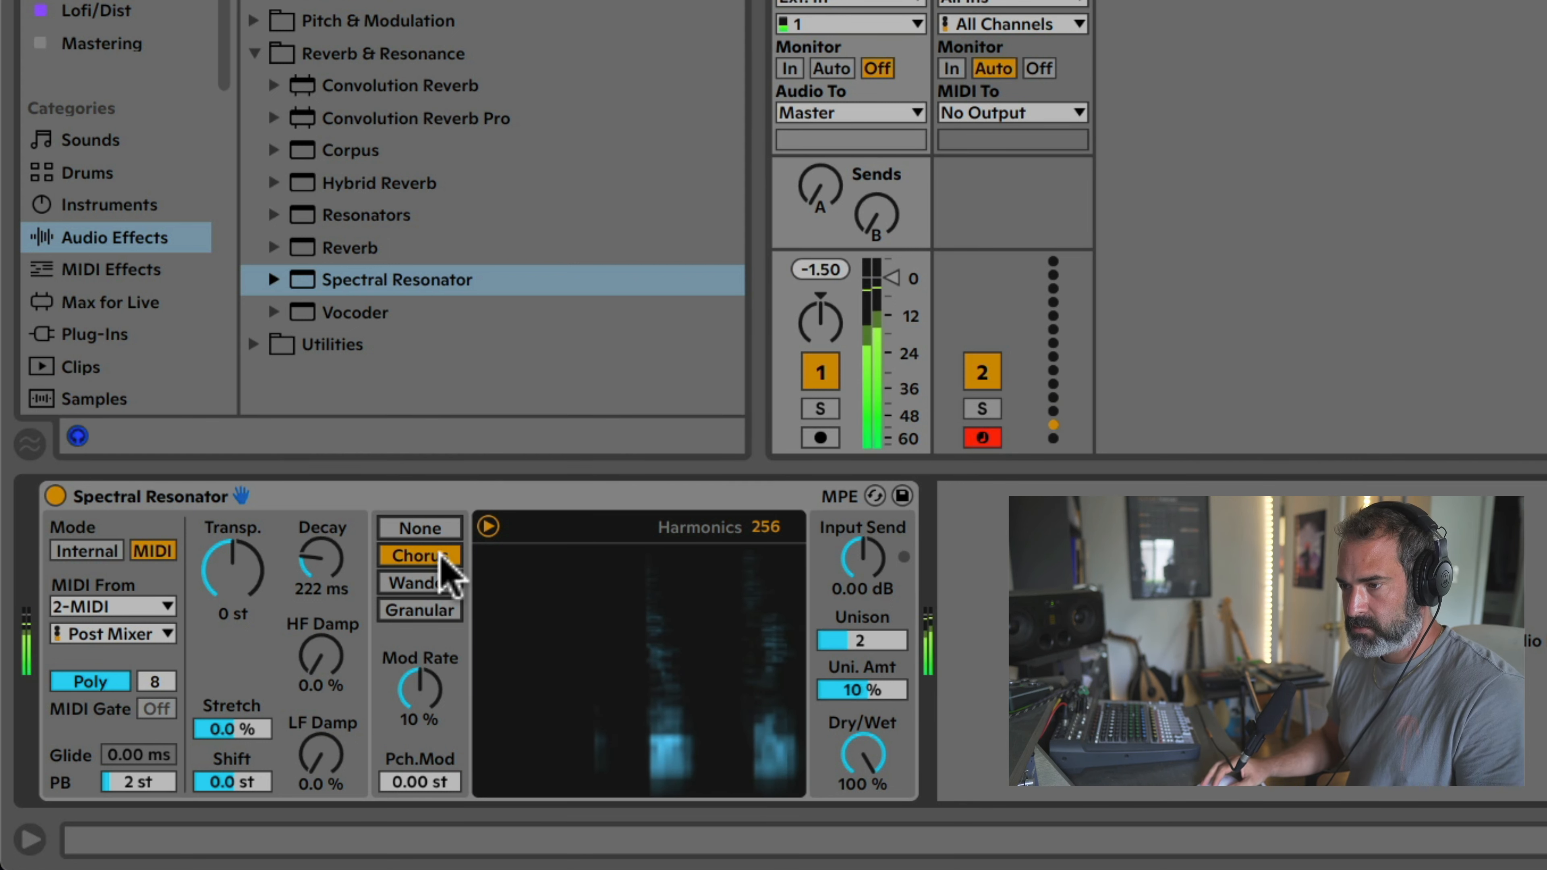
pyautogui.moveTo(420, 688)
pyautogui.mouseDown()
pyautogui.moveTo(420, 658)
pyautogui.moveTo(420, 673)
pyautogui.mouseUp()
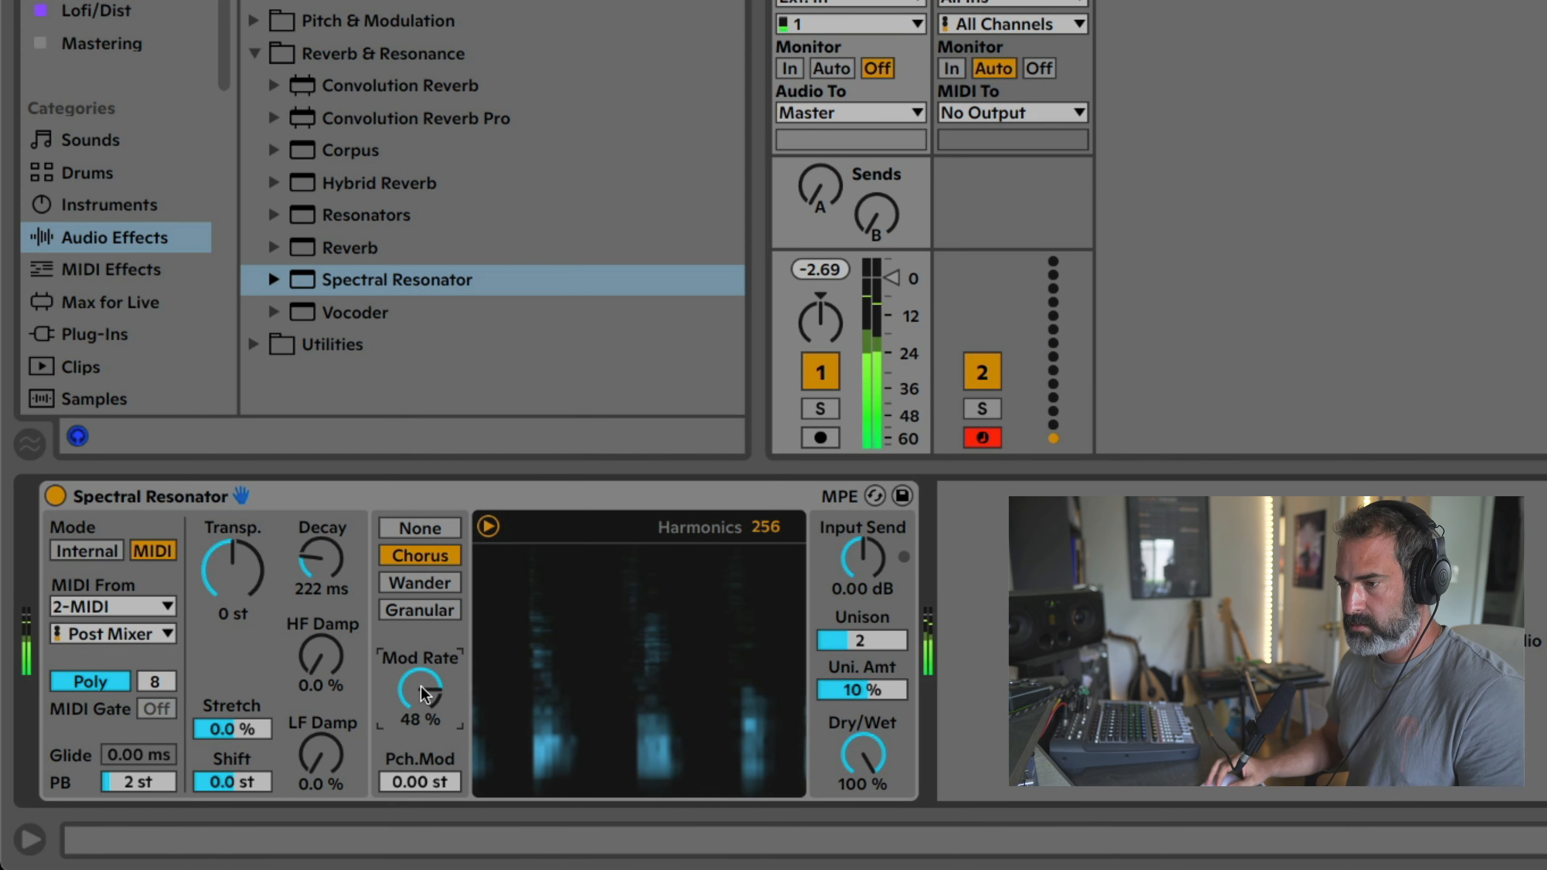
pyautogui.moveTo(414, 785); pyautogui.dragTo(414, 778)
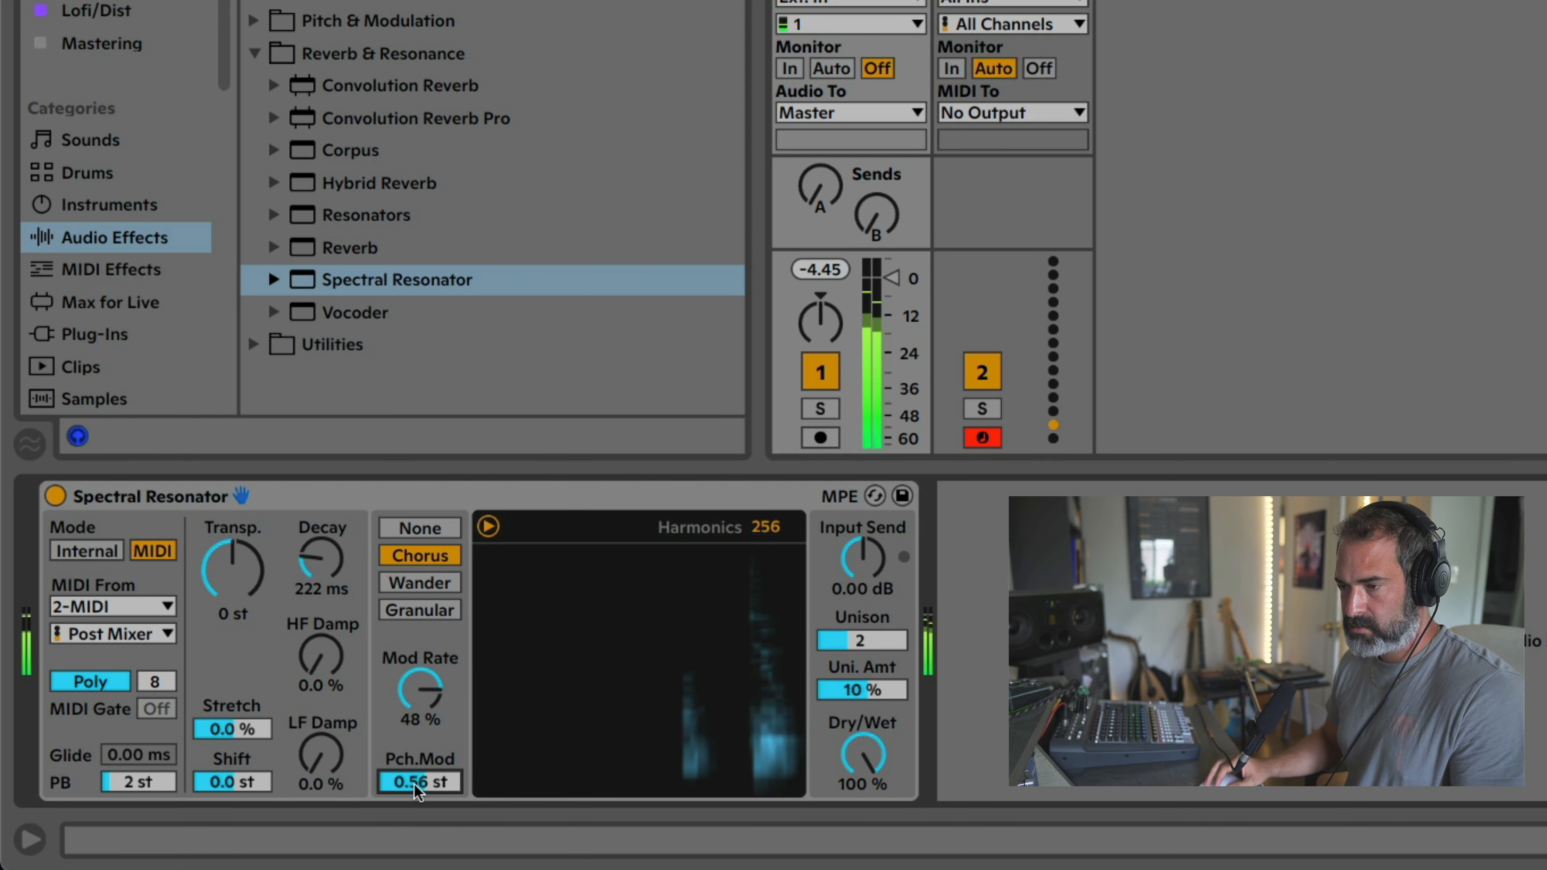
pyautogui.moveTo(414, 784); pyautogui.dragTo(413, 786)
pyautogui.moveTo(420, 688)
pyautogui.mouseDown()
pyautogui.moveTo(420, 728)
pyautogui.moveTo(428, 666)
pyautogui.mouseUp()
# Try the Wander and Granular modulation types on the Spectral Resonator.
pyautogui.click(442, 594)
pyautogui.click(435, 590)
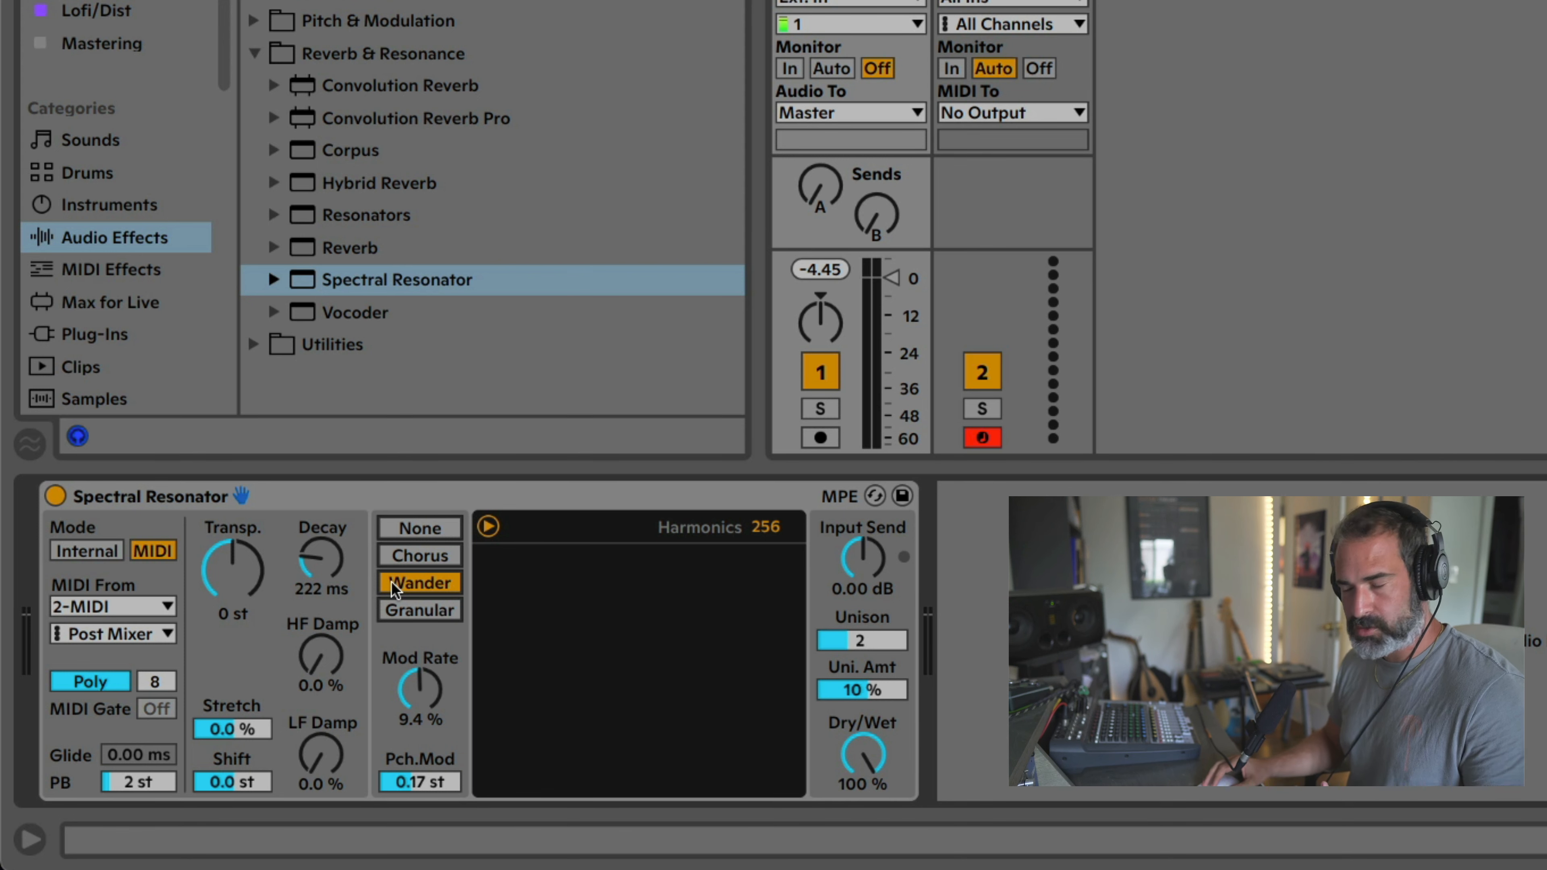
pyautogui.click(418, 612)
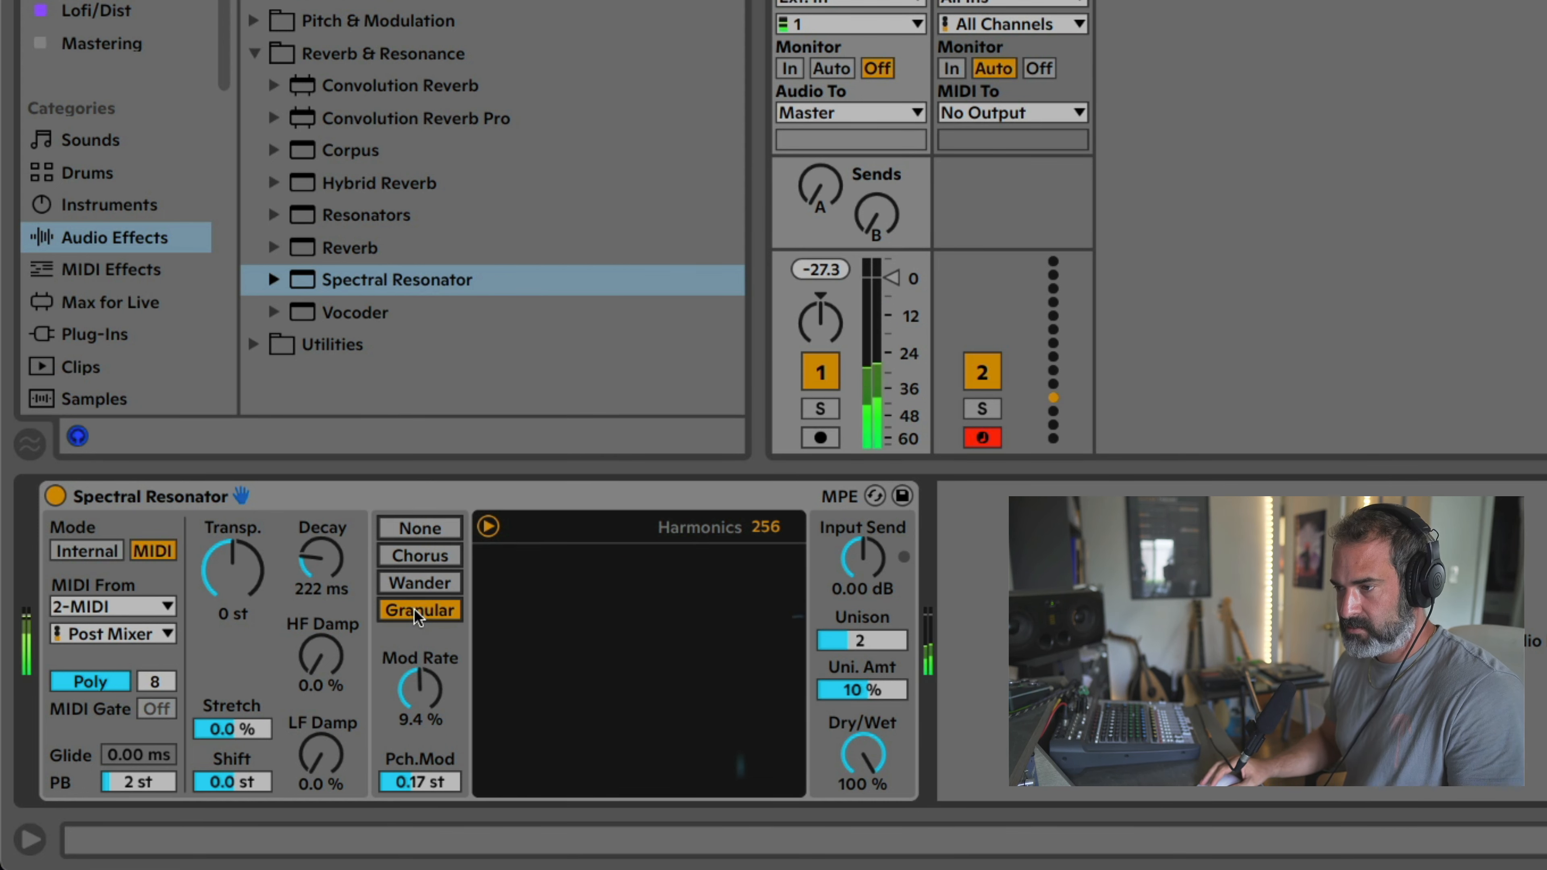
# Try an Input Send of 12.57 dB, reset it to 0.00 dB, and set the modulation type to None.
pyautogui.moveTo(861, 557)
pyautogui.mouseDown()
pyautogui.moveTo(862, 512)
pyautogui.moveTo(870, 595)
pyautogui.moveTo(871, 548)
pyautogui.mouseUp()
pyautogui.doubleClick(863, 554)
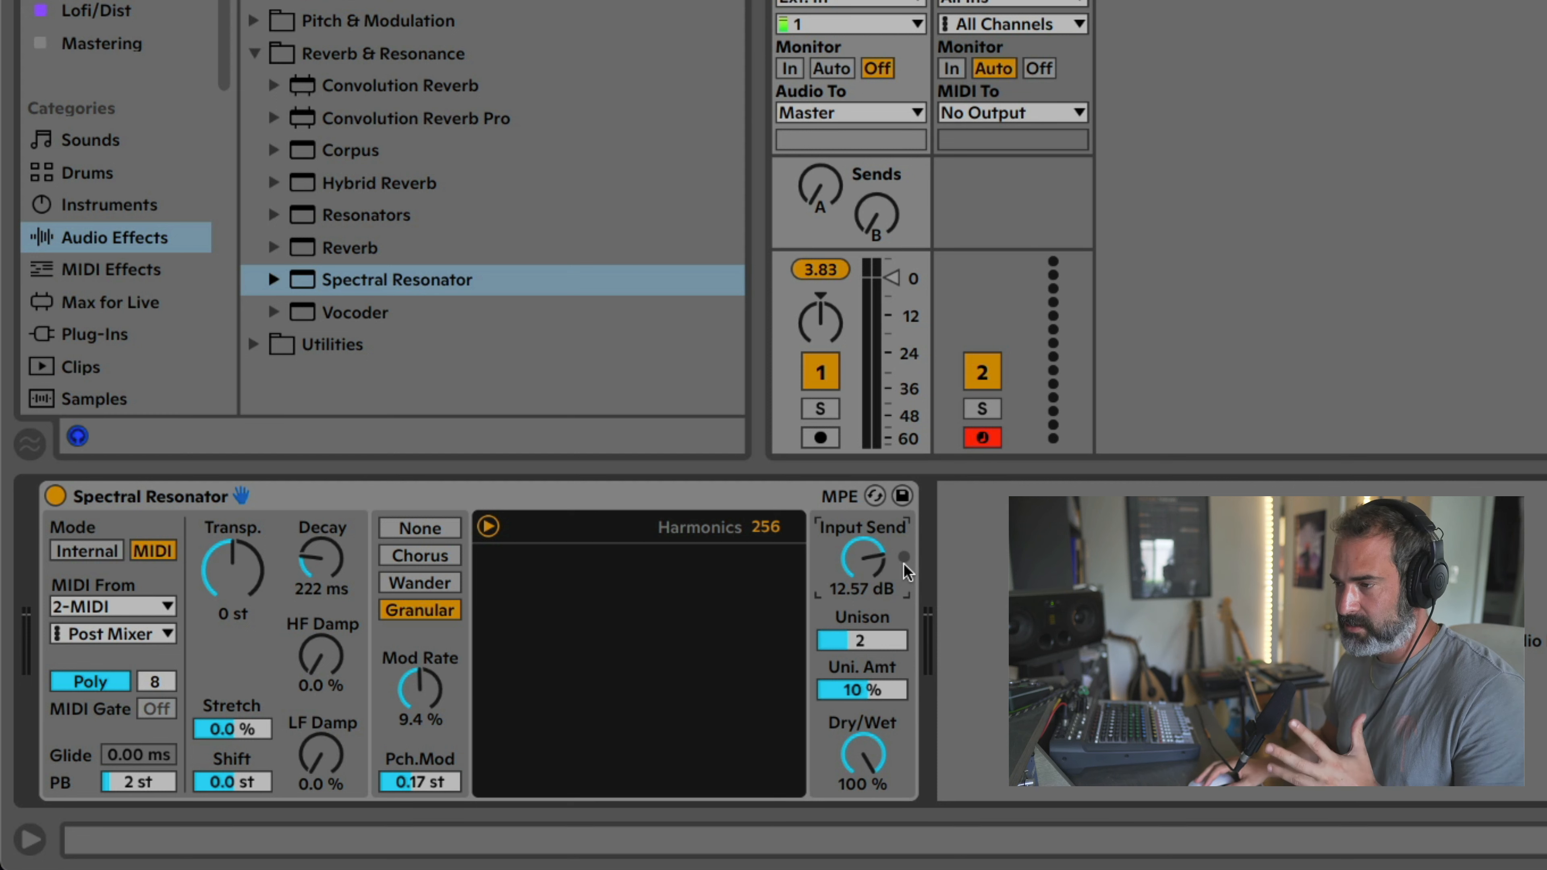
pyautogui.doubleClick(877, 576)
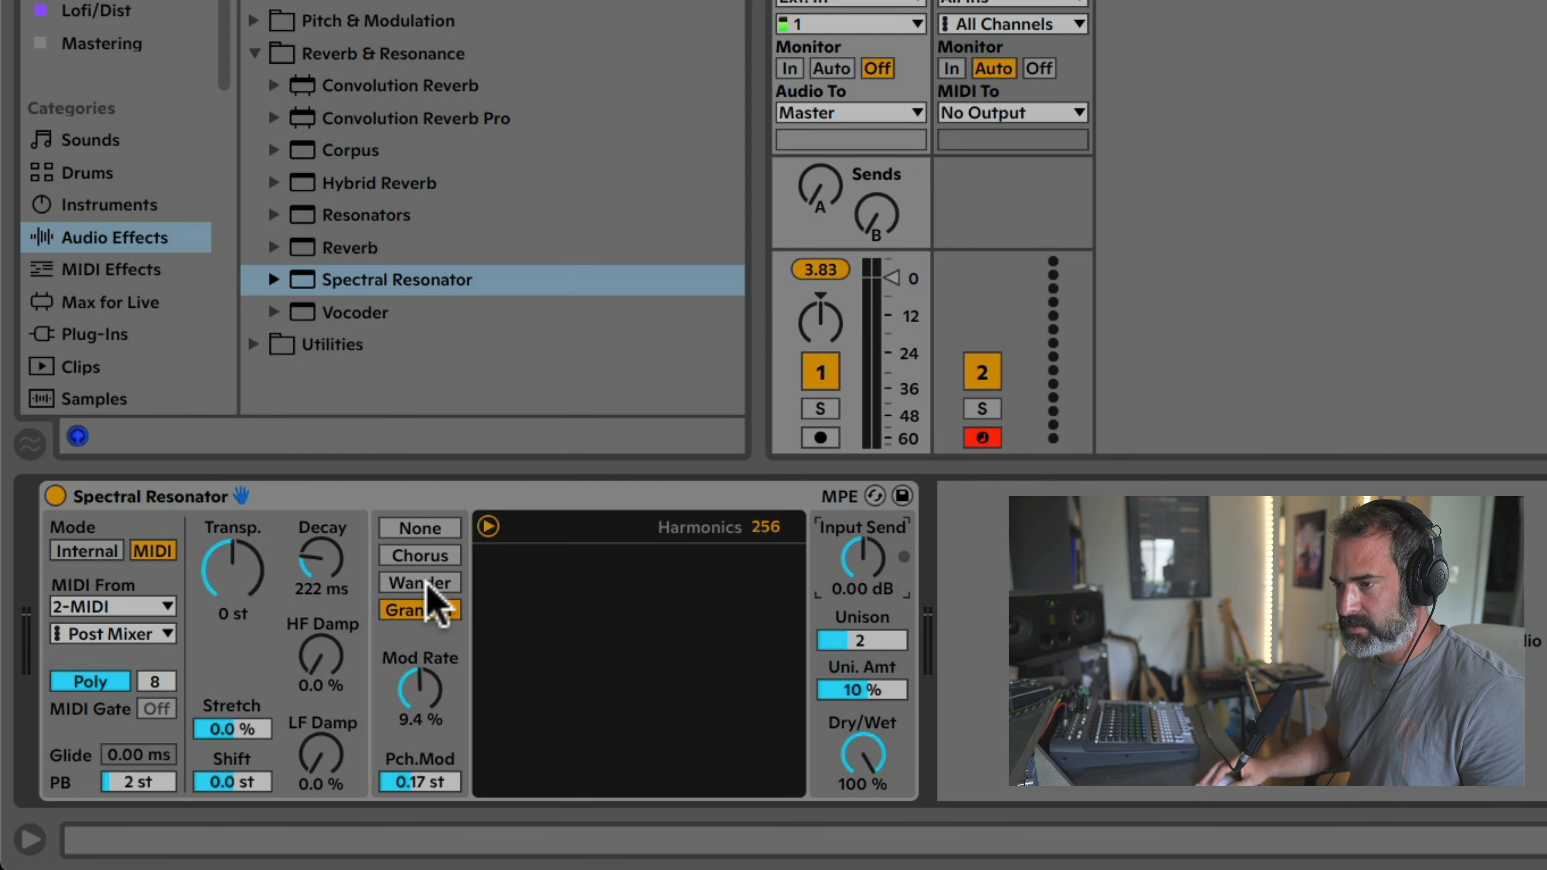
pyautogui.click(430, 528)
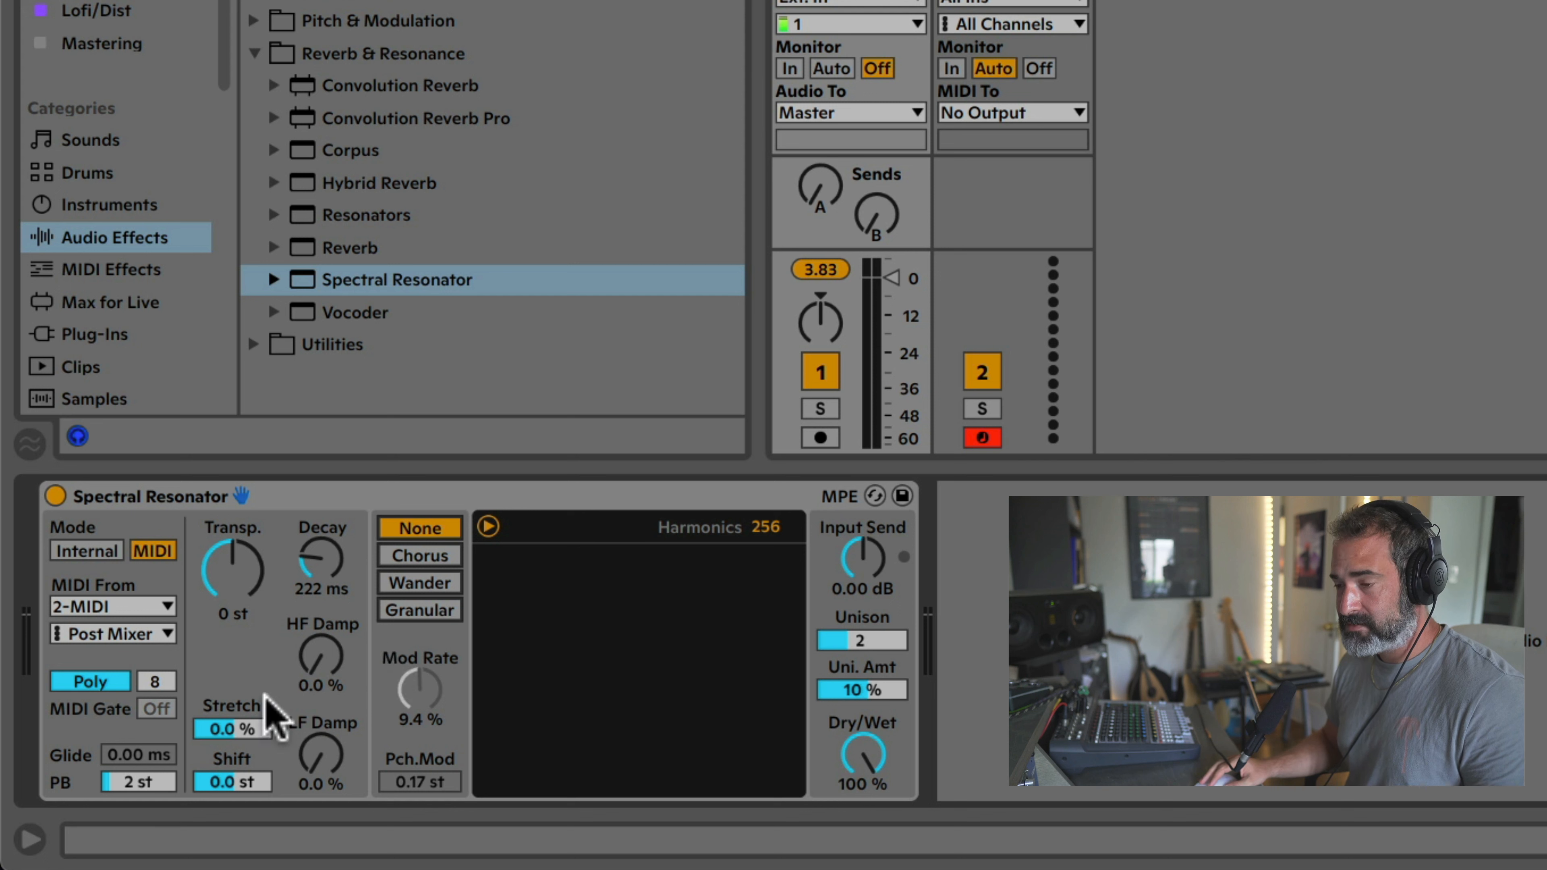
# Try raising the resonator's Stretch up to 100 %, and reset it to 0.0 %.
pyautogui.moveTo(240, 729)
pyautogui.mouseDown()
pyautogui.moveTo(241, 701)
pyautogui.moveTo(240, 725)
pyautogui.mouseUp()
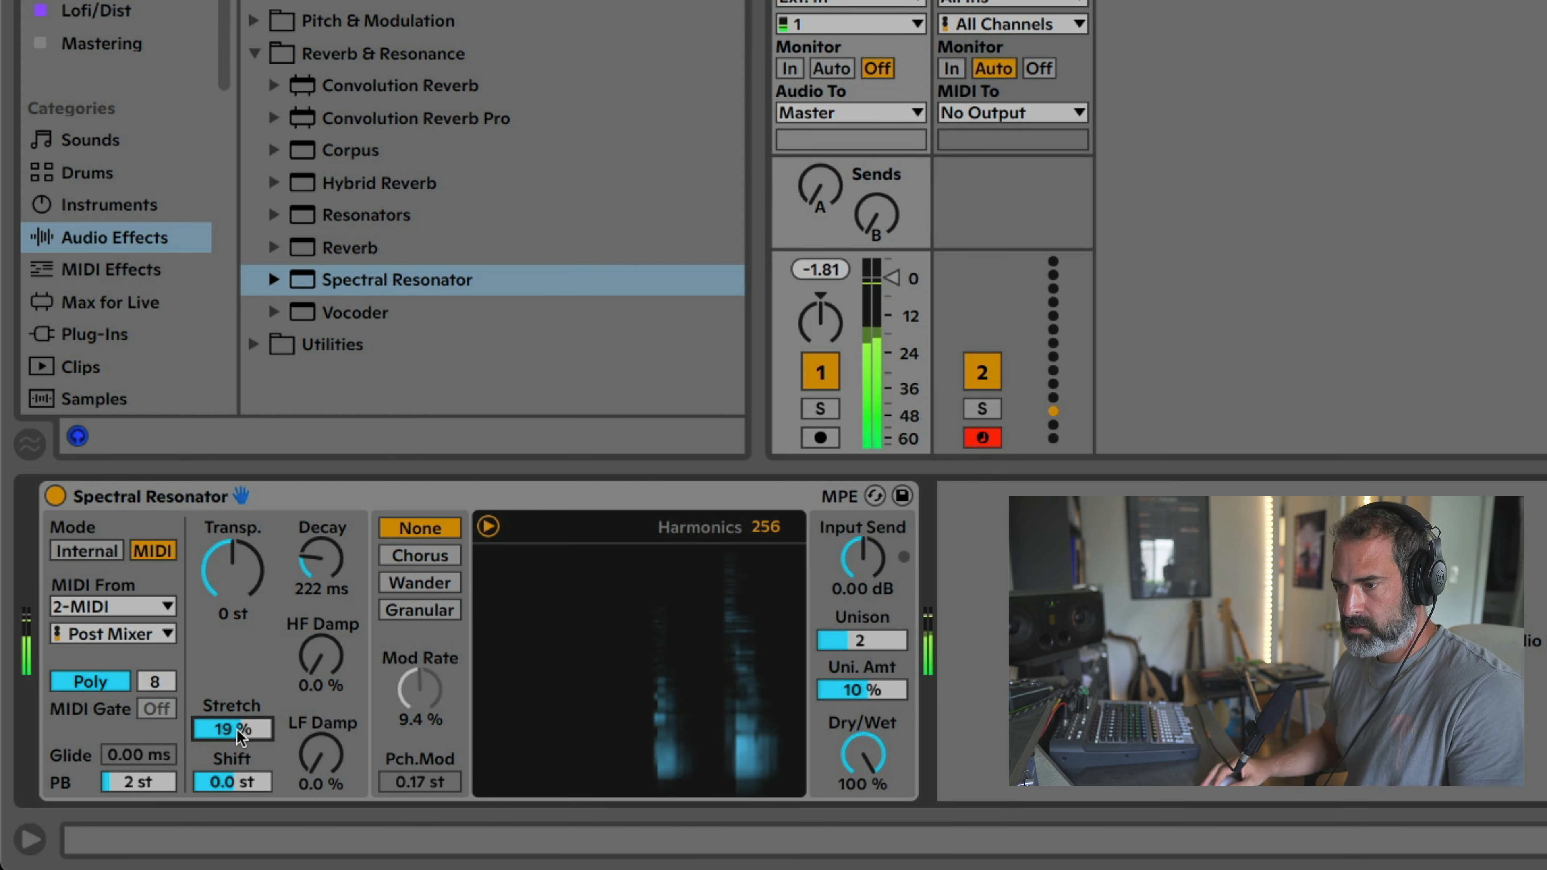
pyautogui.doubleClick(241, 730)
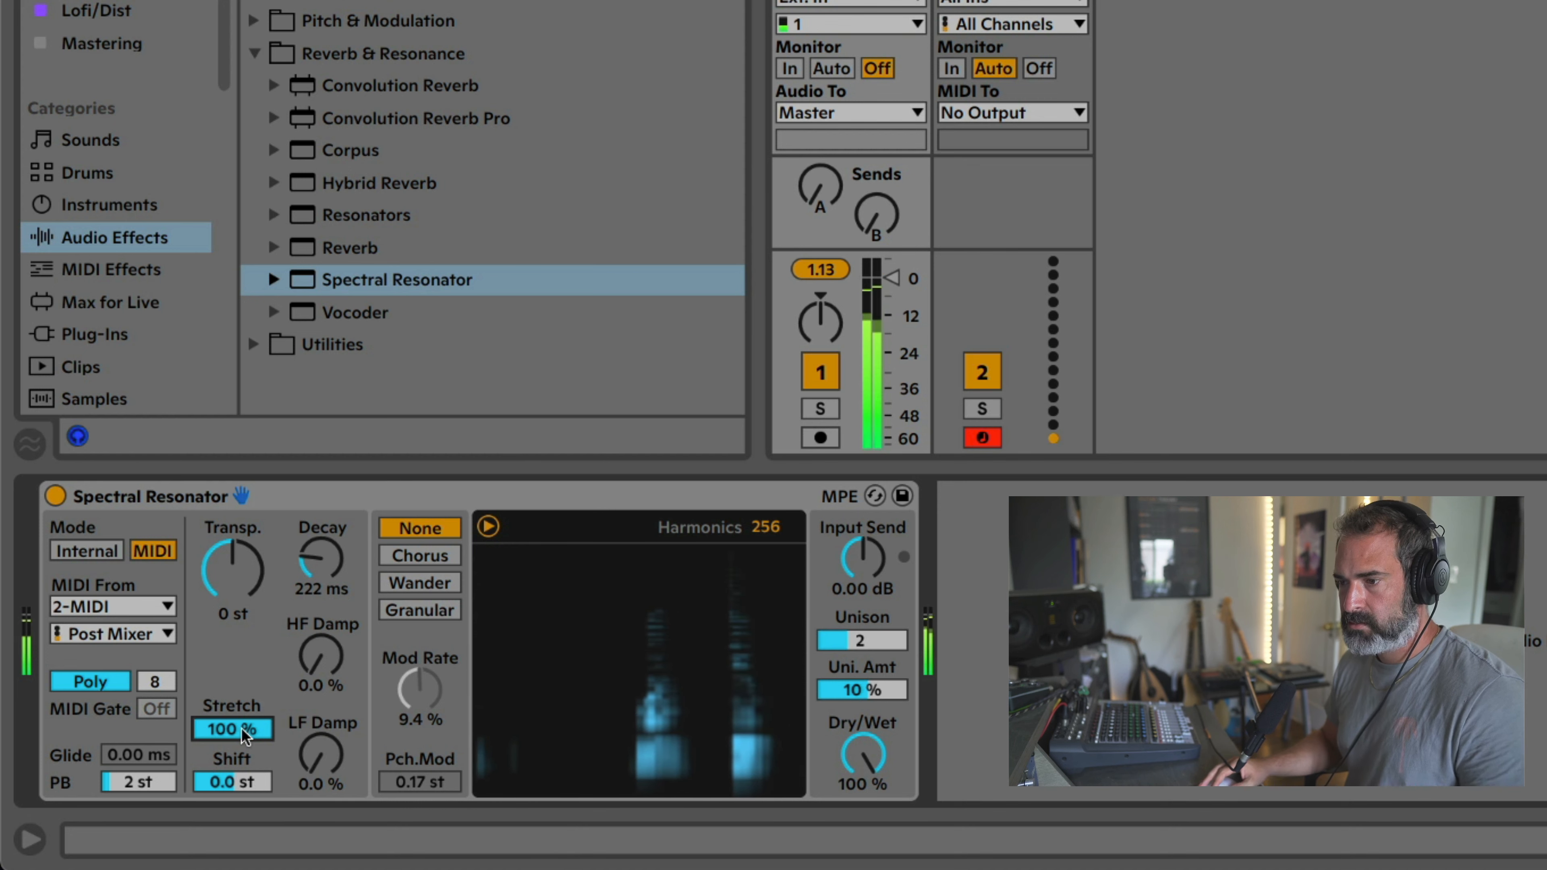
pyautogui.doubleClick(243, 730)
# Try Shift values of 3.8 st and -6.0 st, and reset Shift to 0.0 st.
pyautogui.click(244, 782)
pyautogui.moveTo(245, 782); pyautogui.dragTo(245, 757)
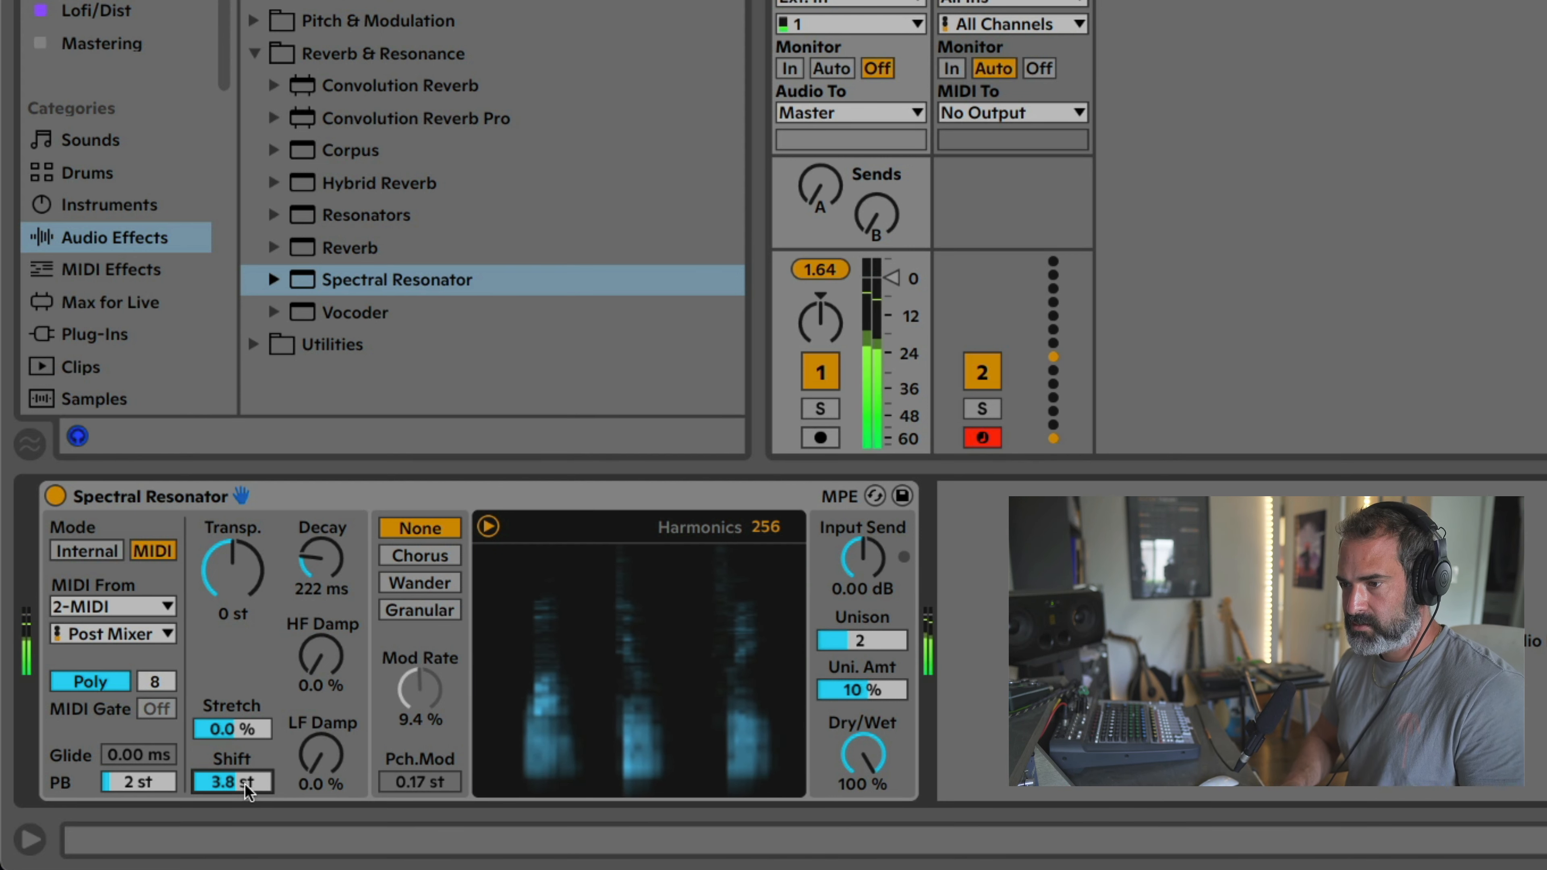
pyautogui.moveTo(245, 784); pyautogui.dragTo(245, 815)
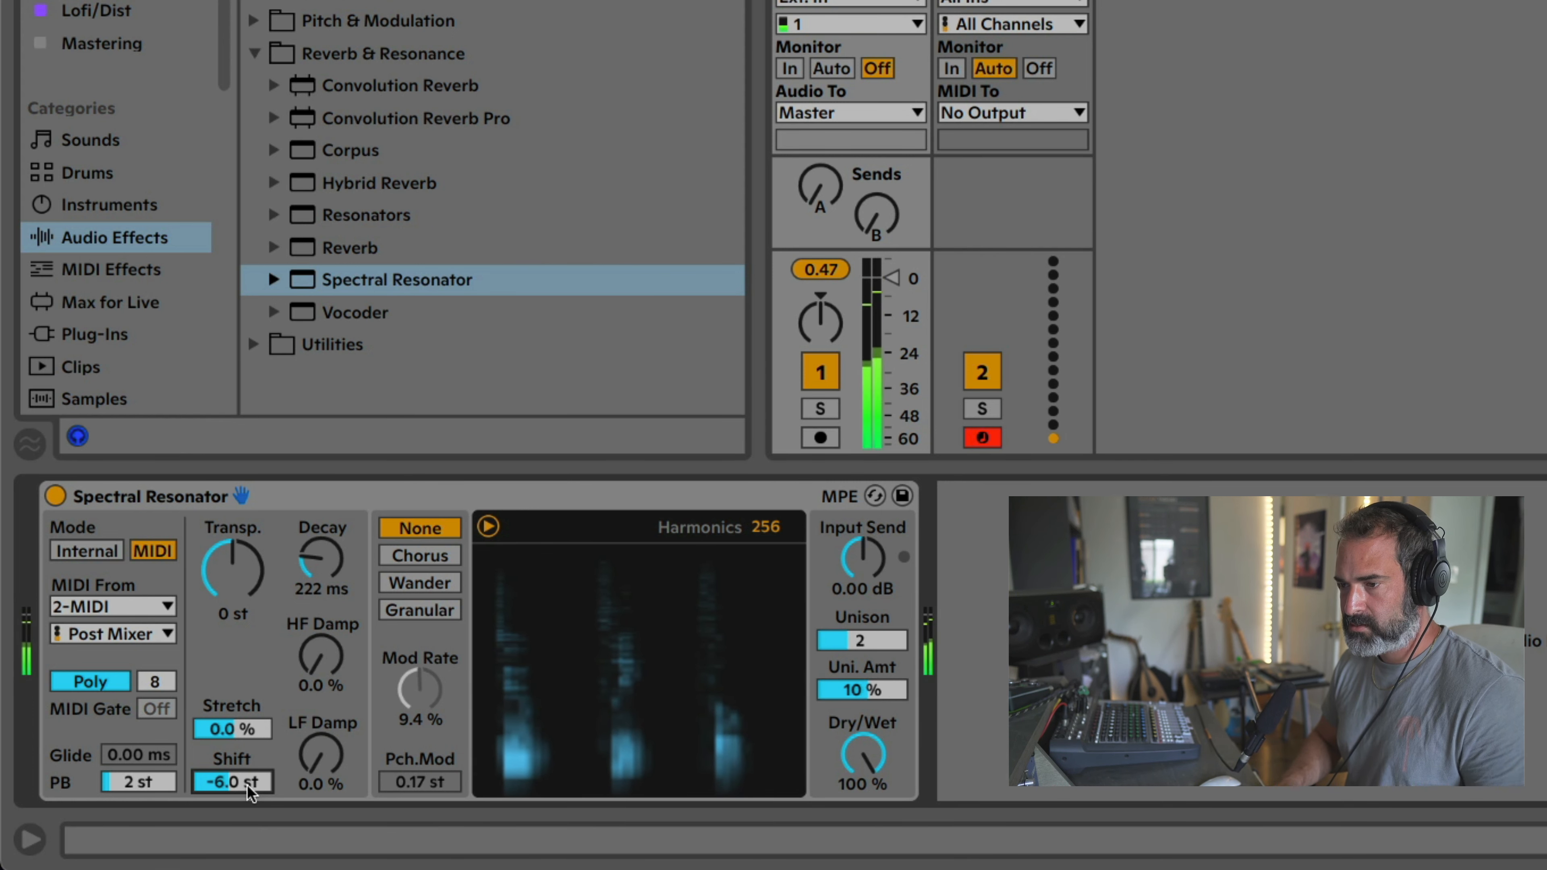
pyautogui.press('Delete')
# Try a Decay of 4.05 s, lower the audio track's volume slightly, and set Decay to 796 ms.
pyautogui.click(330, 590)
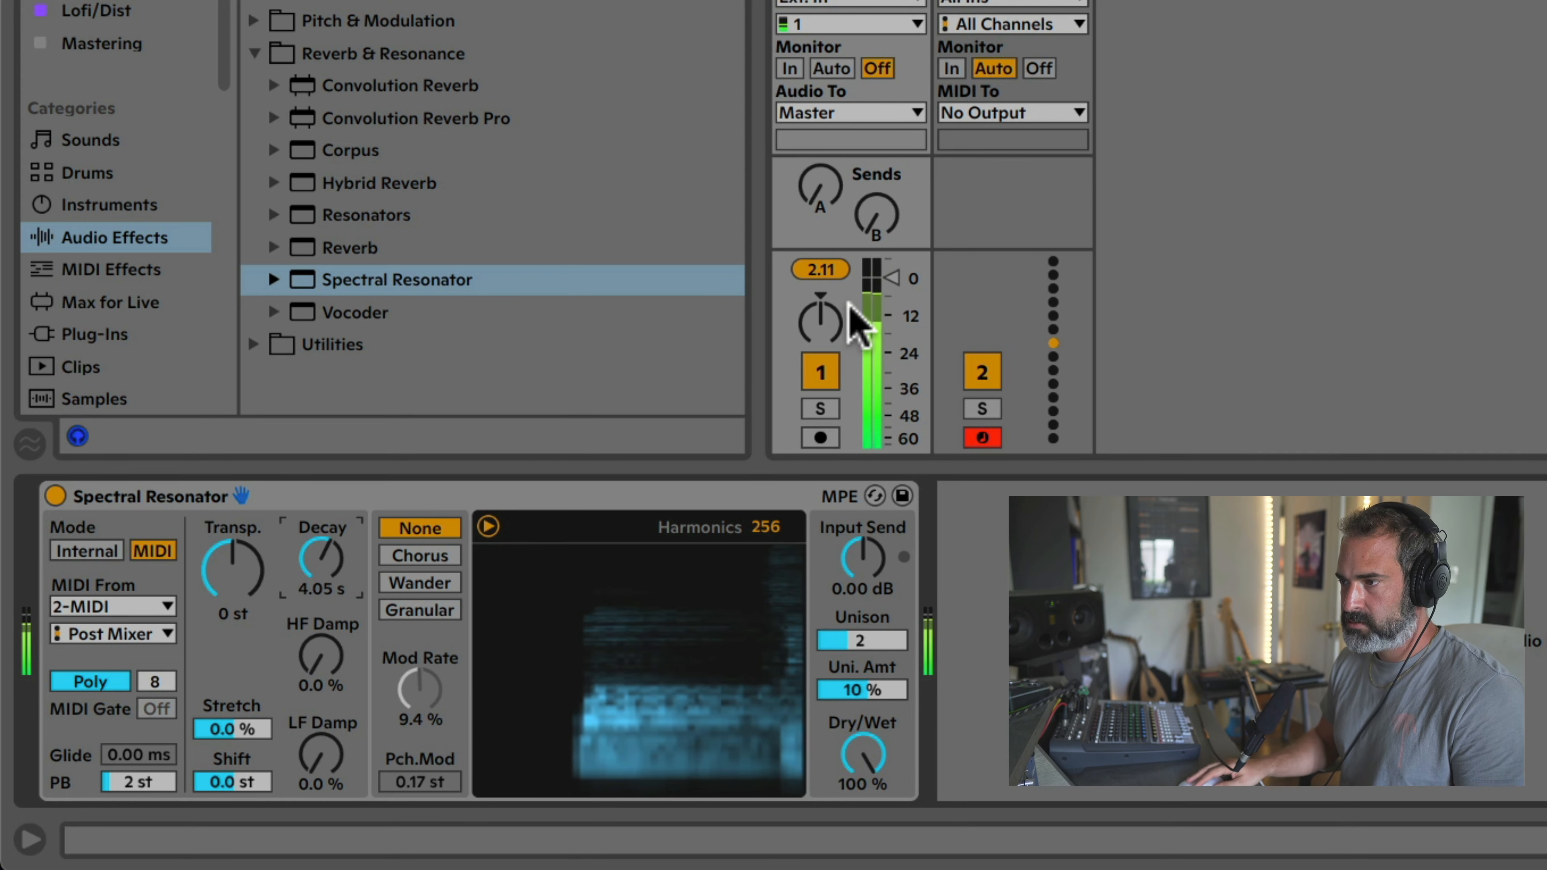
pyautogui.moveTo(890, 278); pyautogui.dragTo(886, 289)
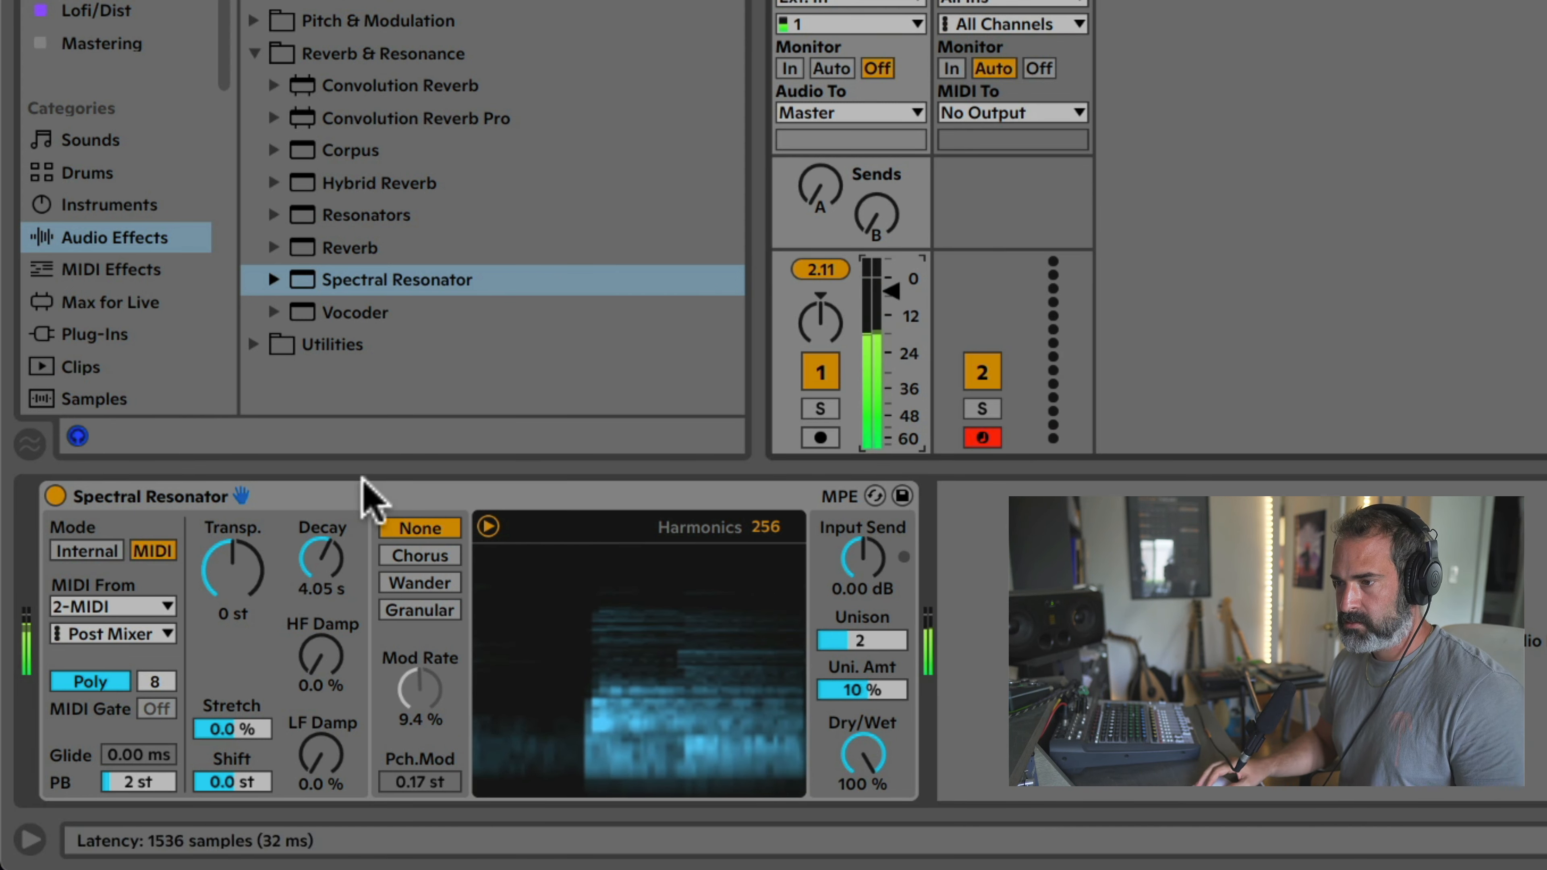
pyautogui.moveTo(320, 566); pyautogui.dragTo(321, 575)
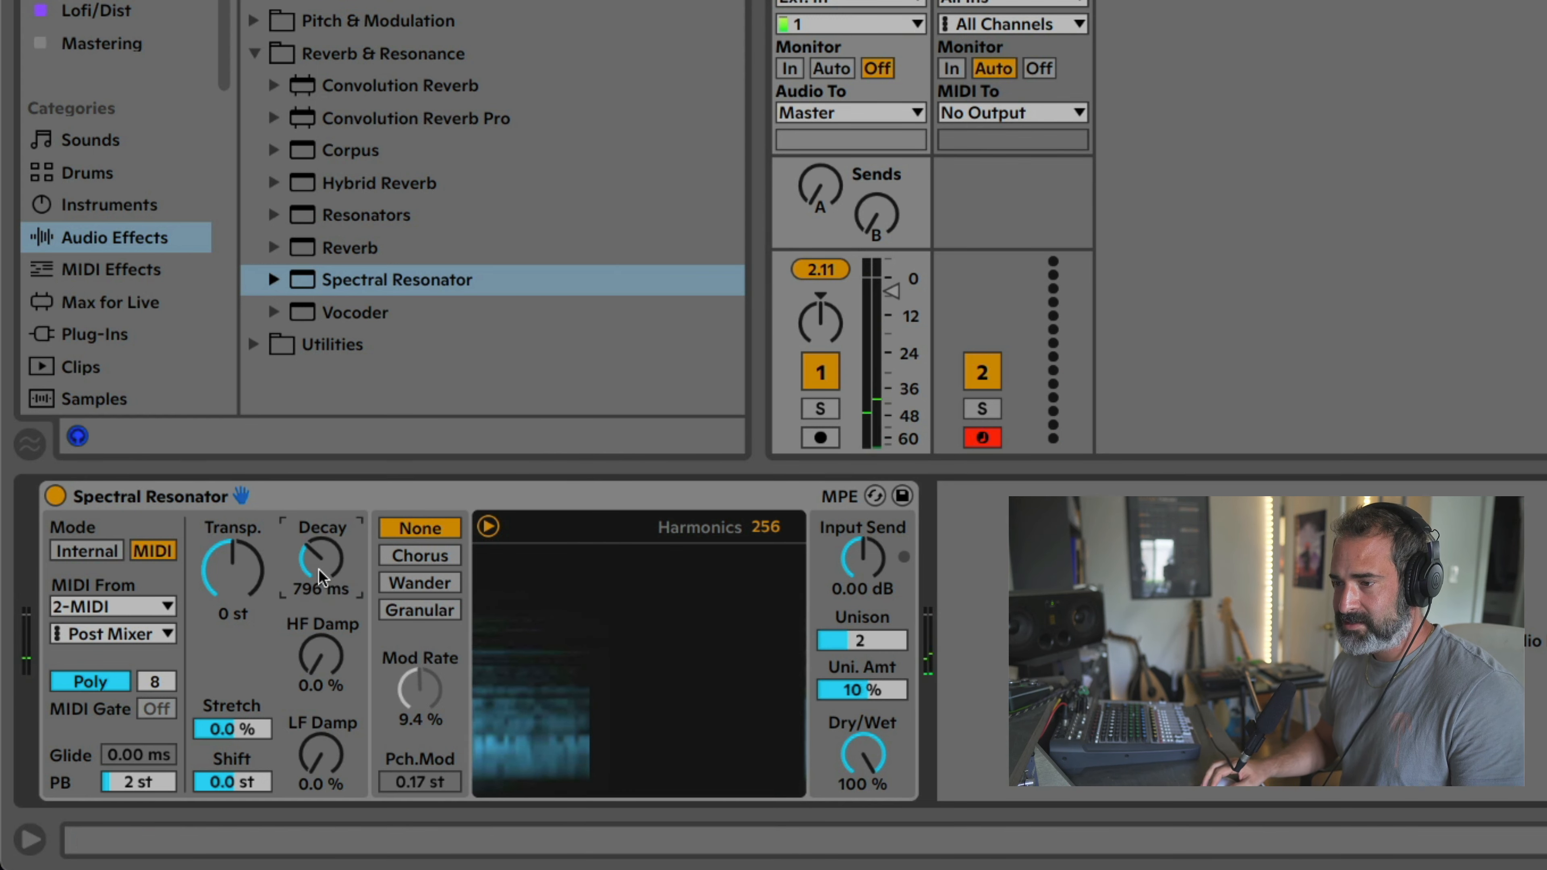
# Raise the resonator's HF Damp to 71 %, and turn it back down.
pyautogui.moveTo(321, 655); pyautogui.dragTo(321, 618)
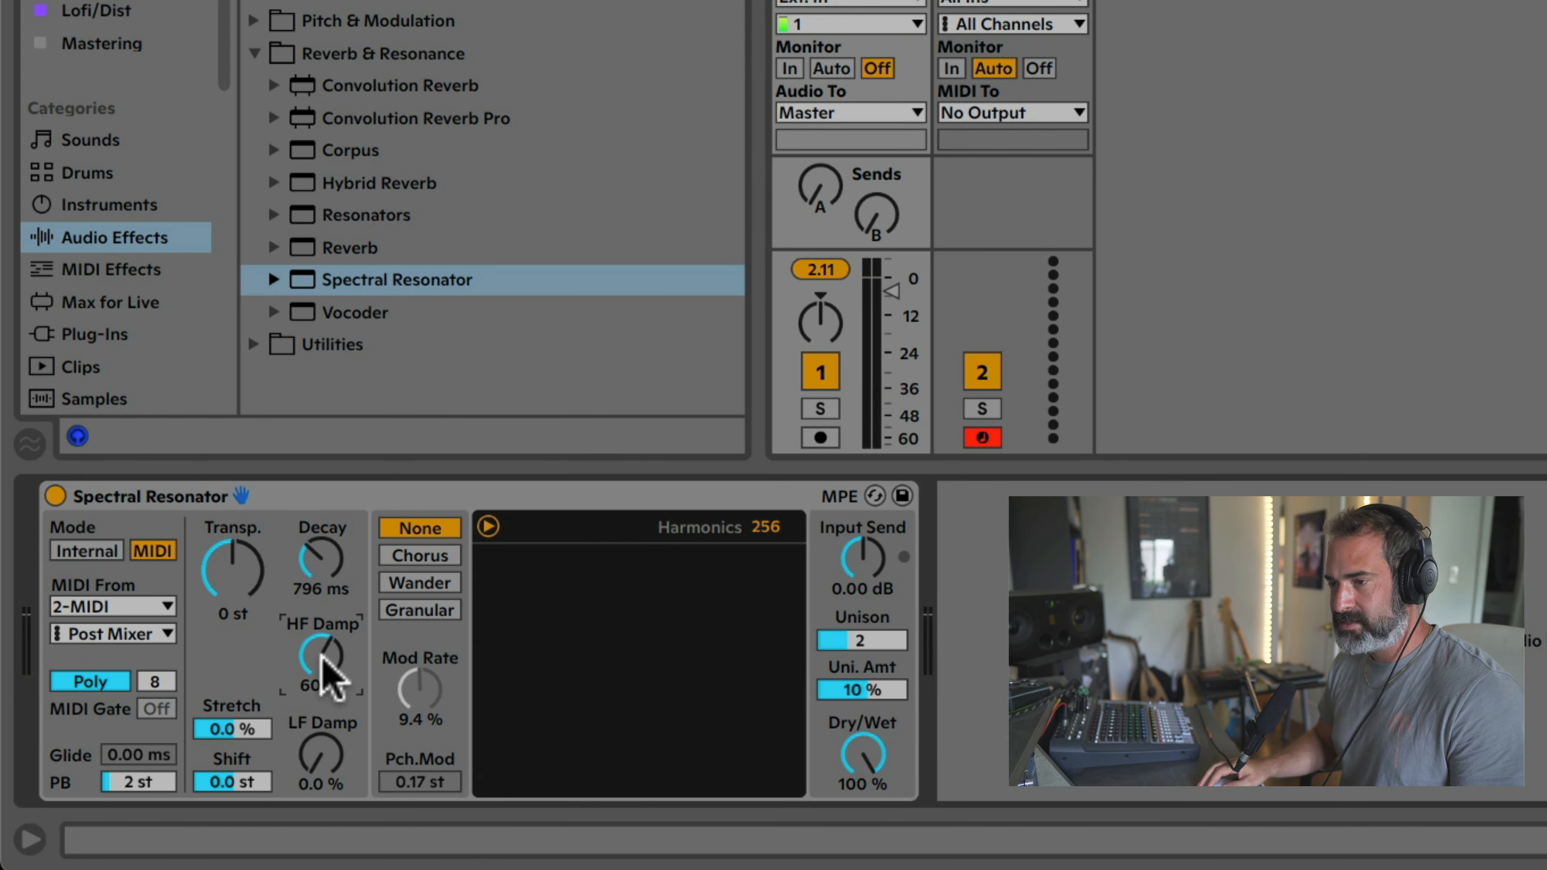
pyautogui.click(321, 754)
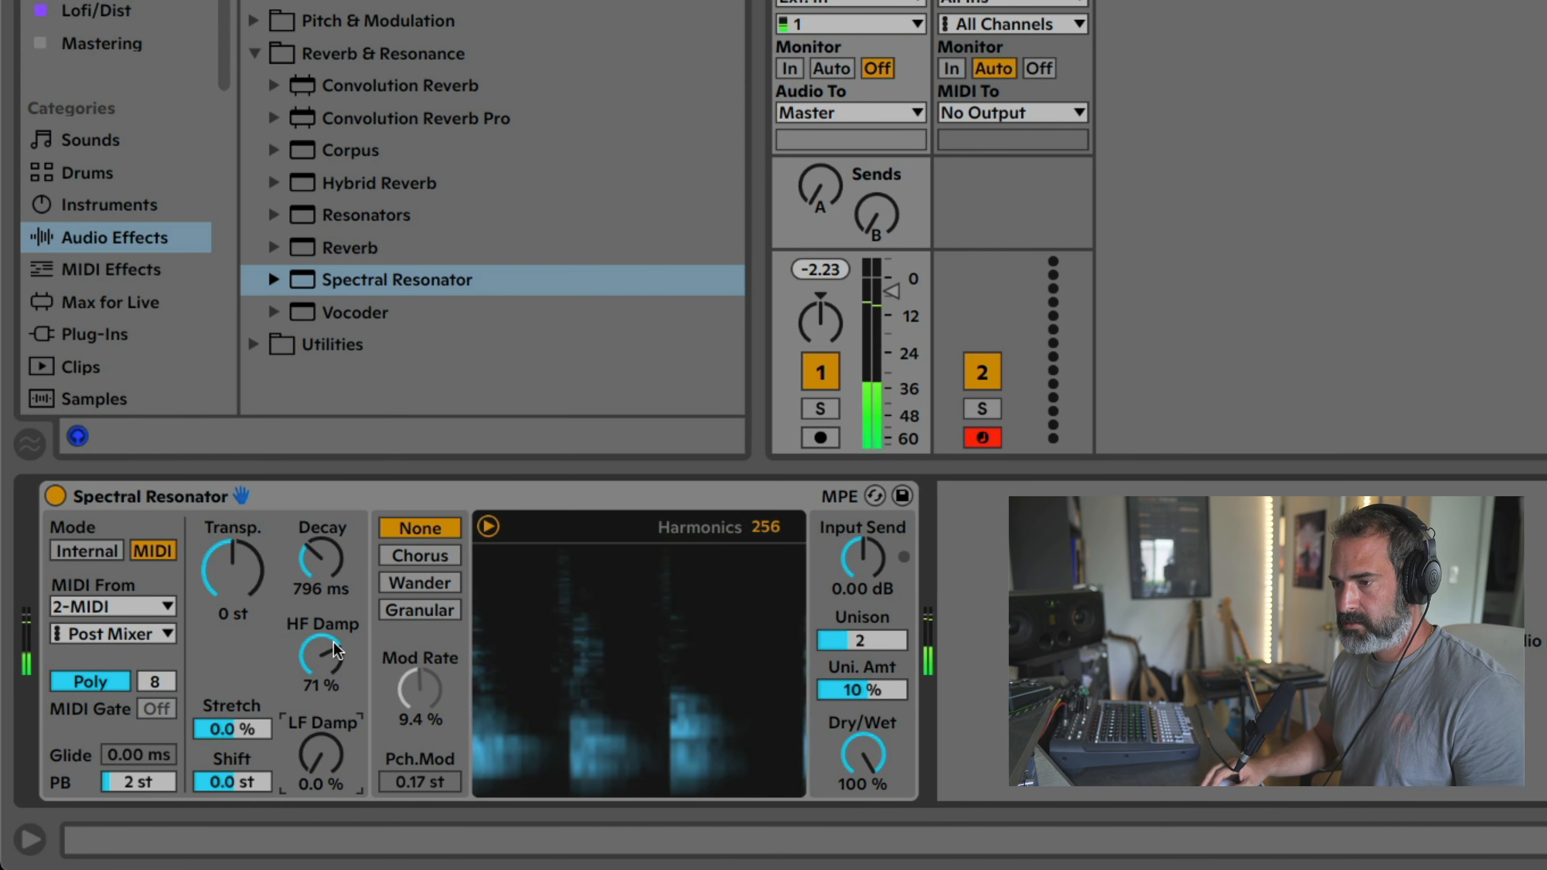
pyautogui.moveTo(336, 651); pyautogui.dragTo(337, 689)
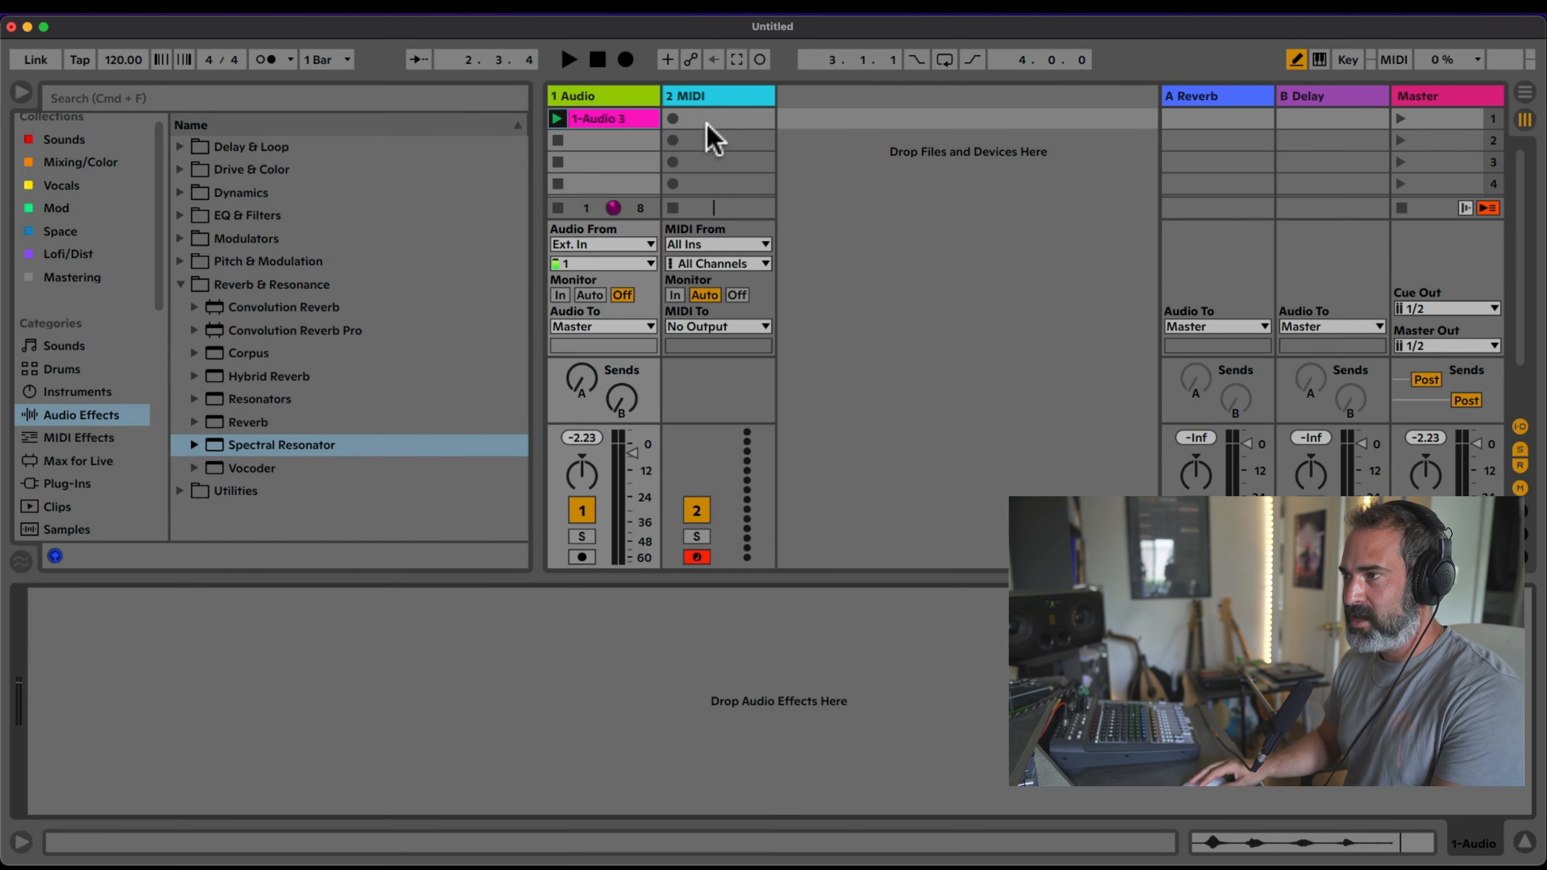
# Load the Wavetable instrument onto the MIDI track and use the 1-Audio 3 clip as oscillator 1's wavetable.
pyautogui.click(702, 101)
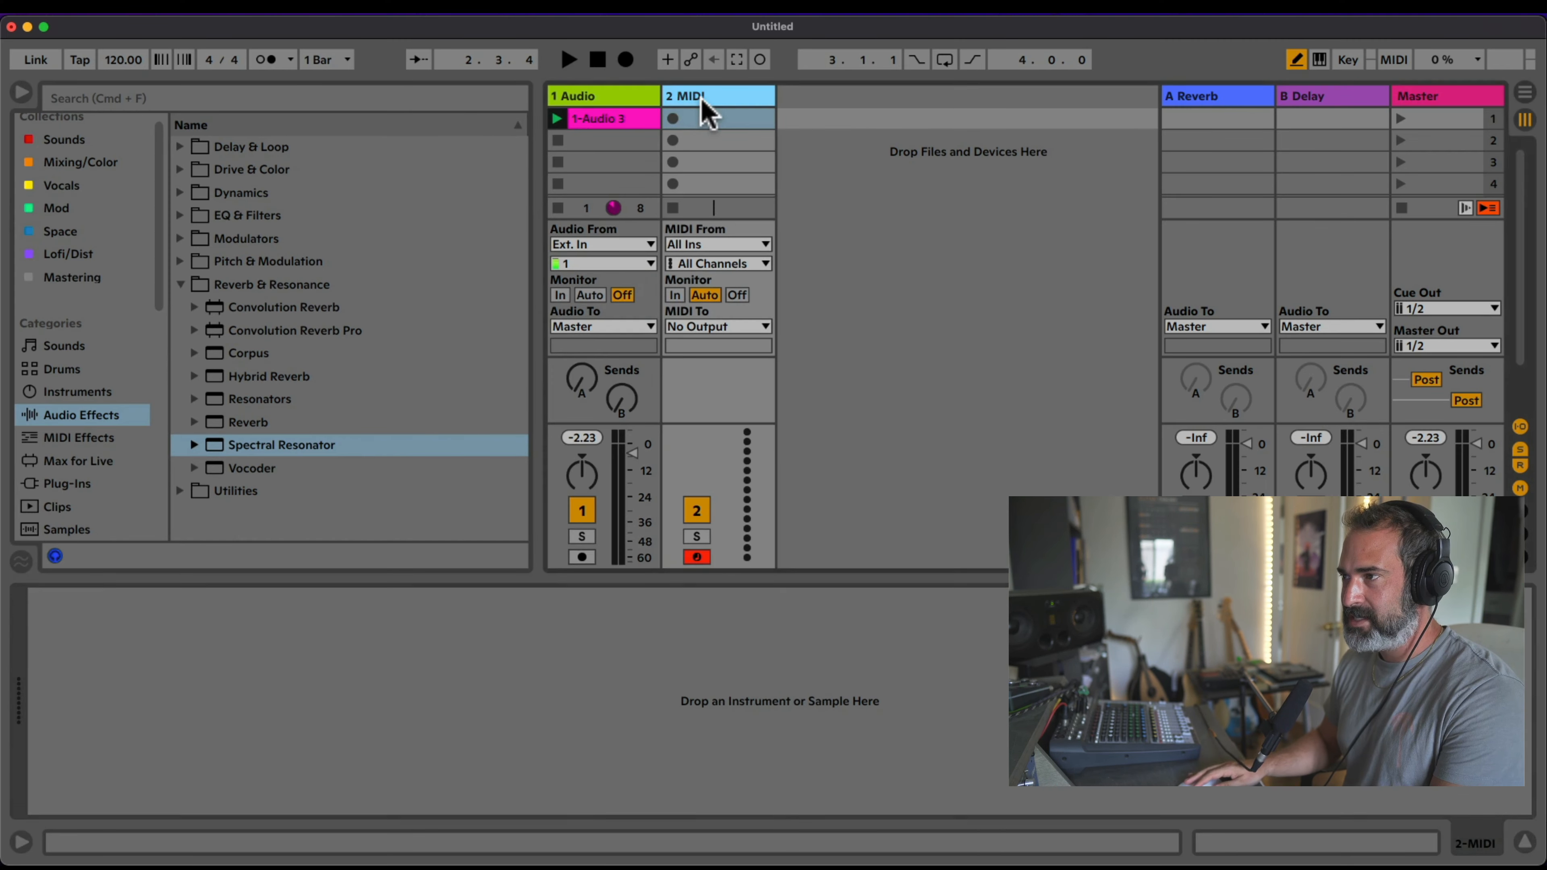
pyautogui.click(71, 391)
pyautogui.moveTo(233, 537); pyautogui.dragTo(708, 165)
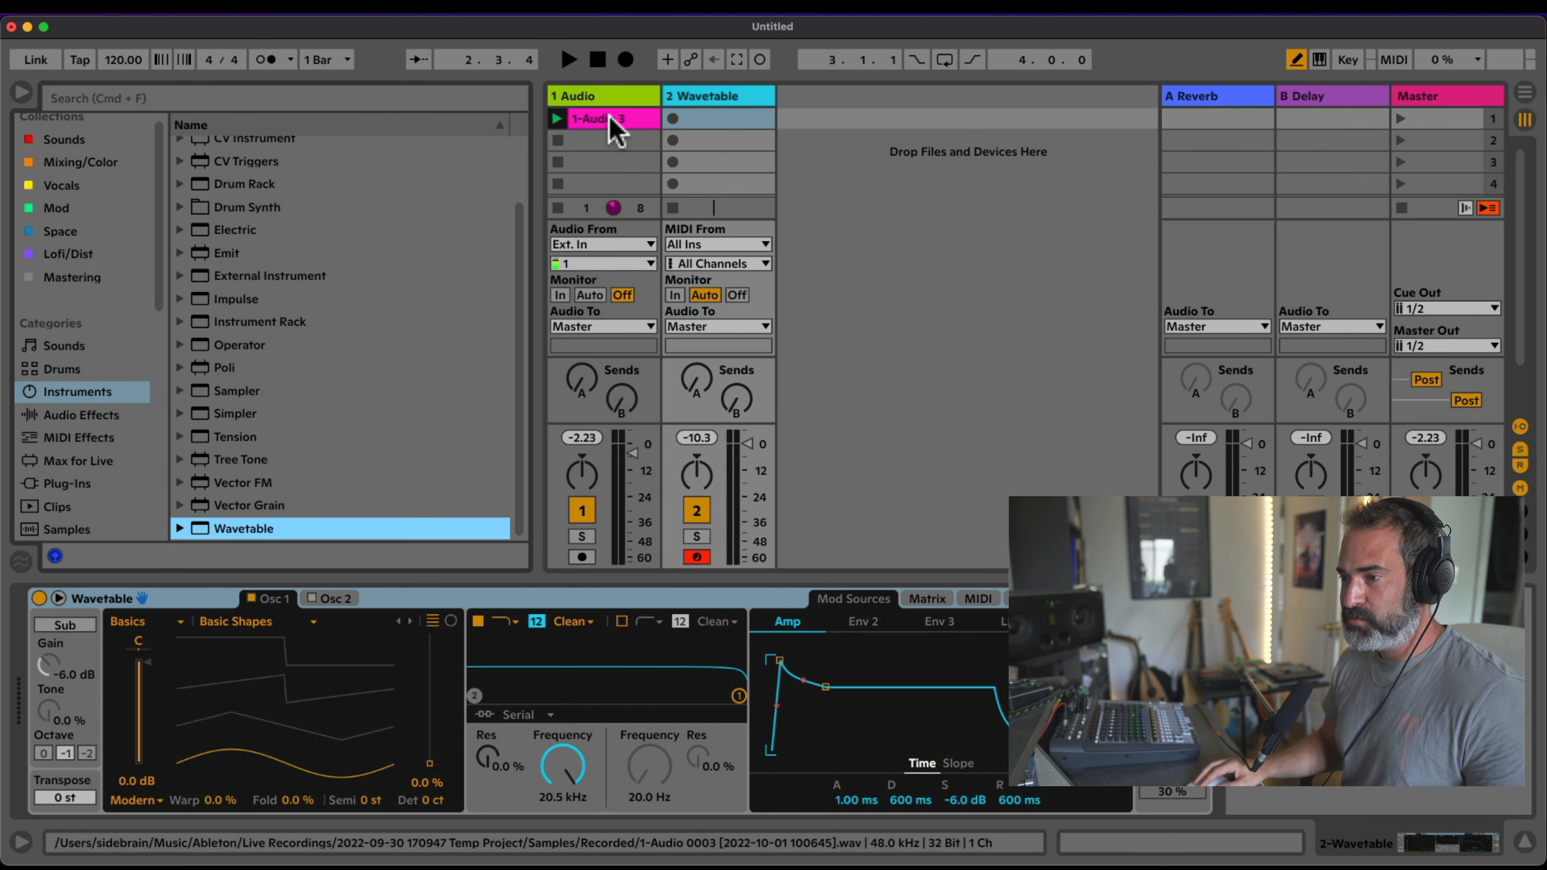
pyautogui.moveTo(615, 130); pyautogui.dragTo(282, 678)
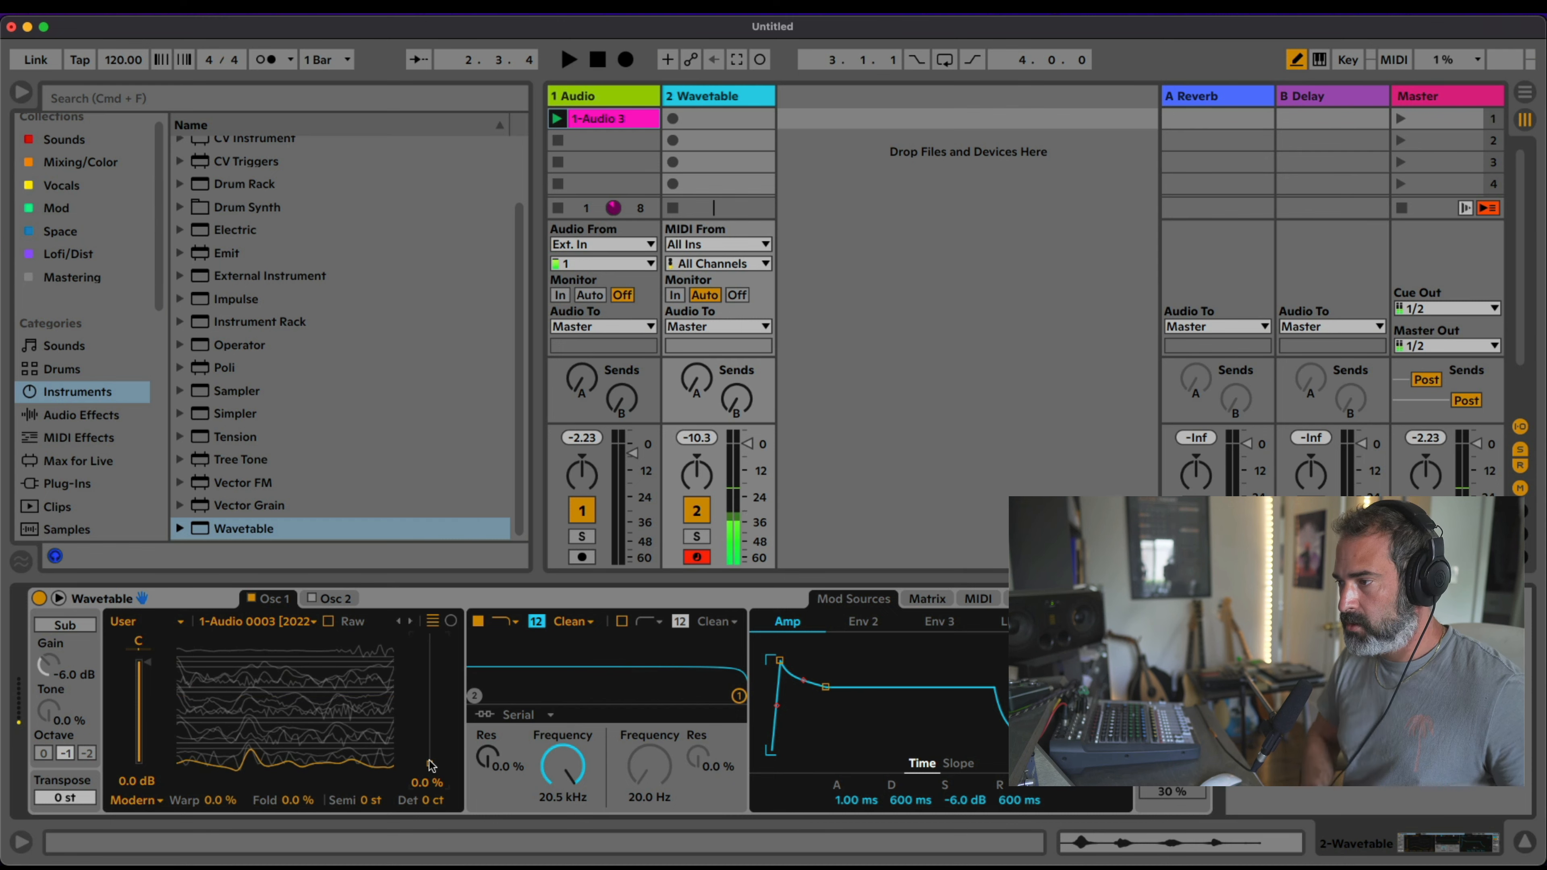
# Modulate Osc 1 Pos with Env 2 at 100, and shape Env 2 with a 2.95 s attack, 716 ms decay and 100 % sustain.
pyautogui.click(916, 599)
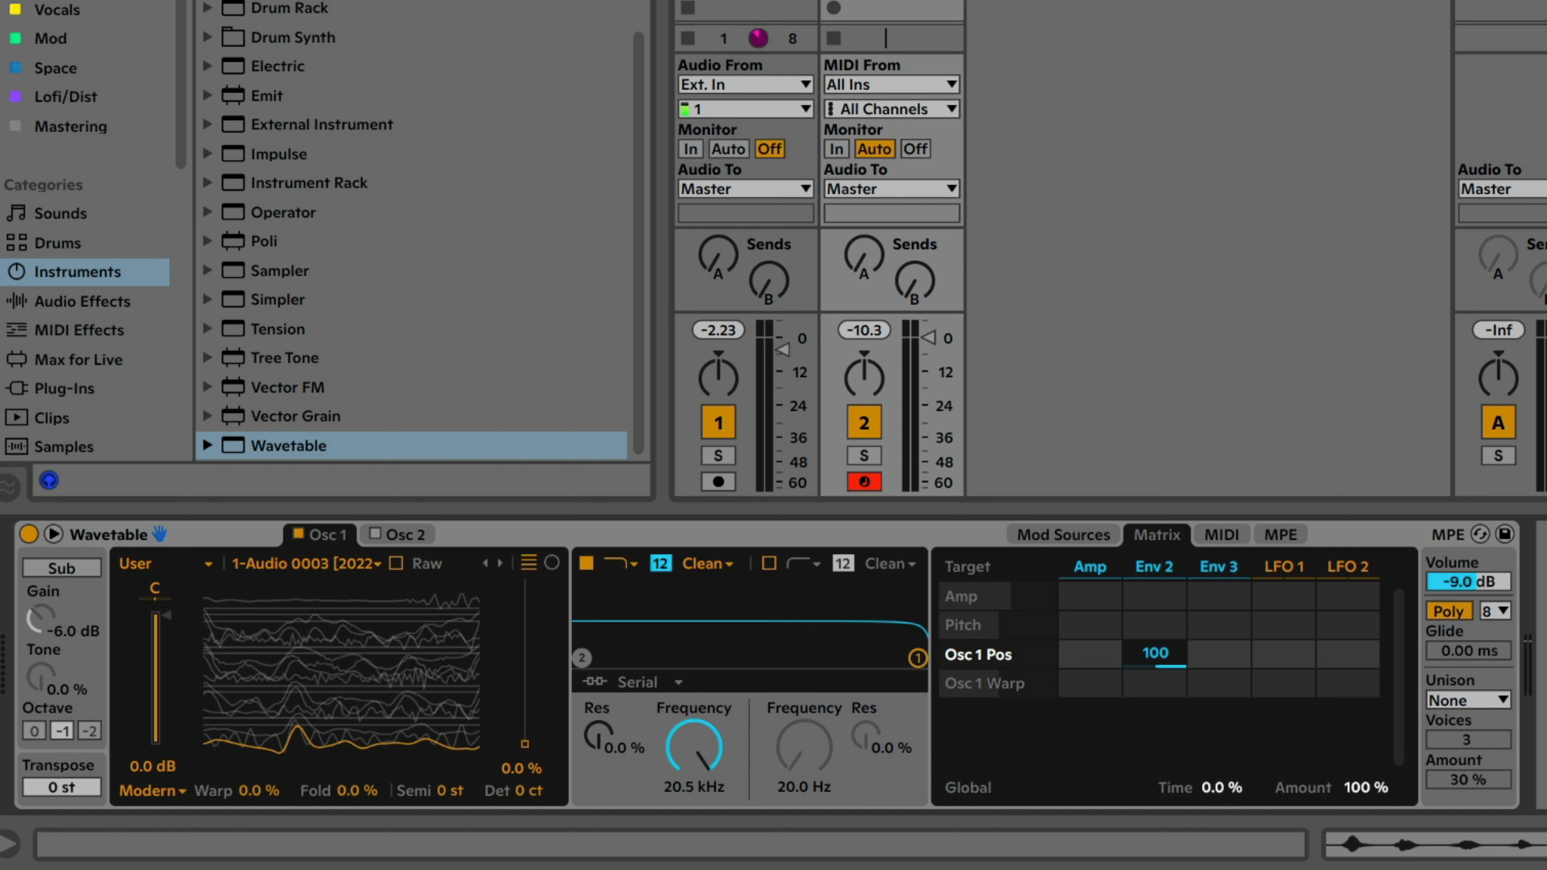
pyautogui.click(1153, 566)
pyautogui.moveTo(977, 614); pyautogui.dragTo(1043, 612)
pyautogui.moveTo(1075, 669); pyautogui.dragTo(1106, 613)
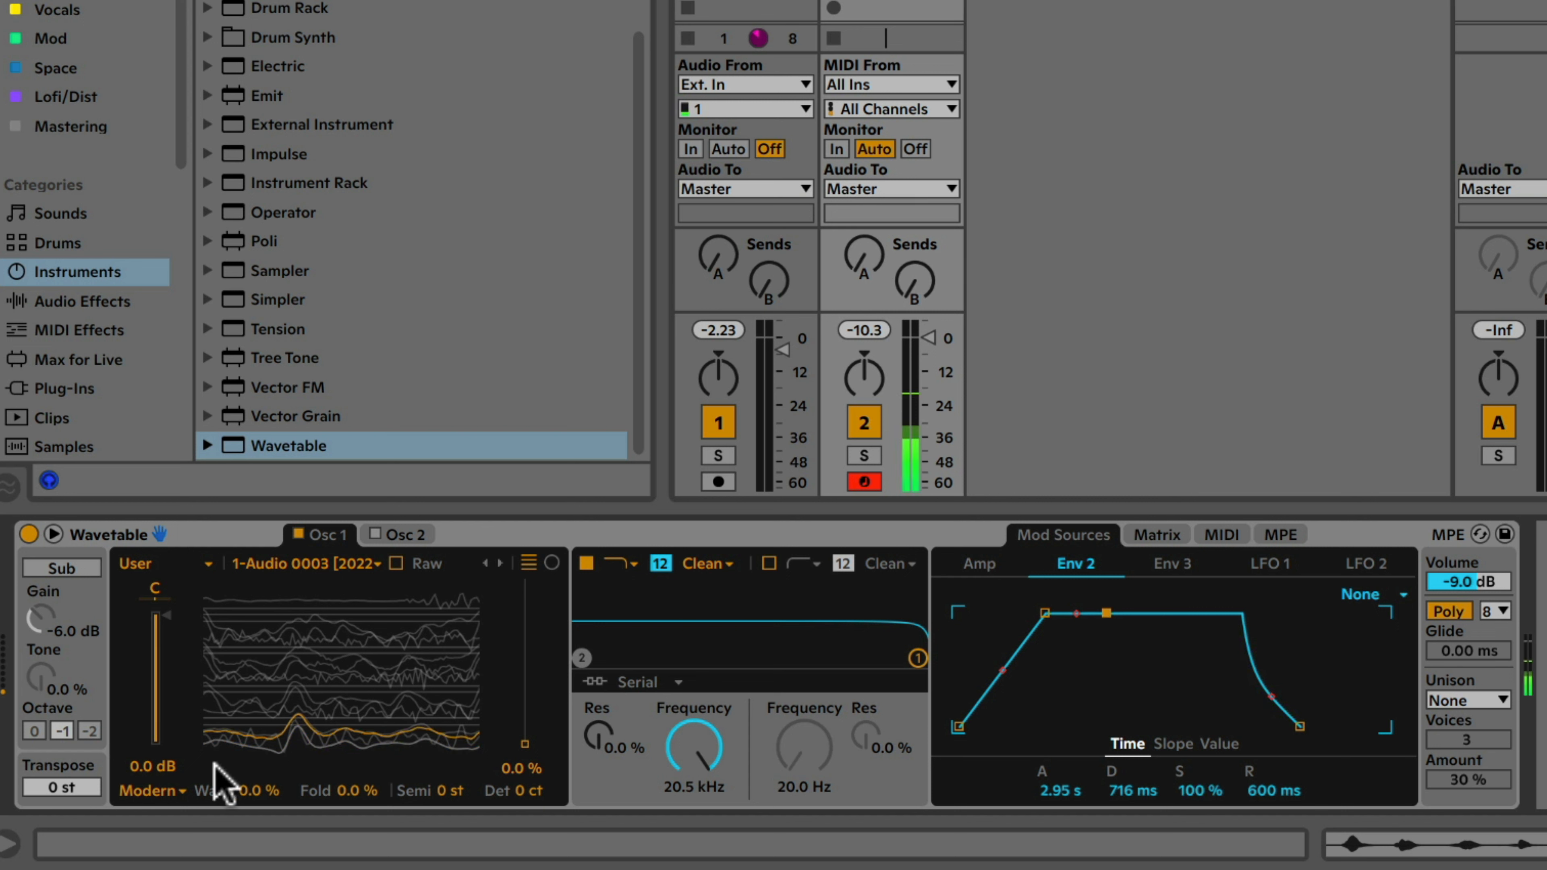
# Raise Env 2's end point to the maximum level with a release of 584 ms.
pyautogui.click(168, 792)
pyautogui.click(166, 791)
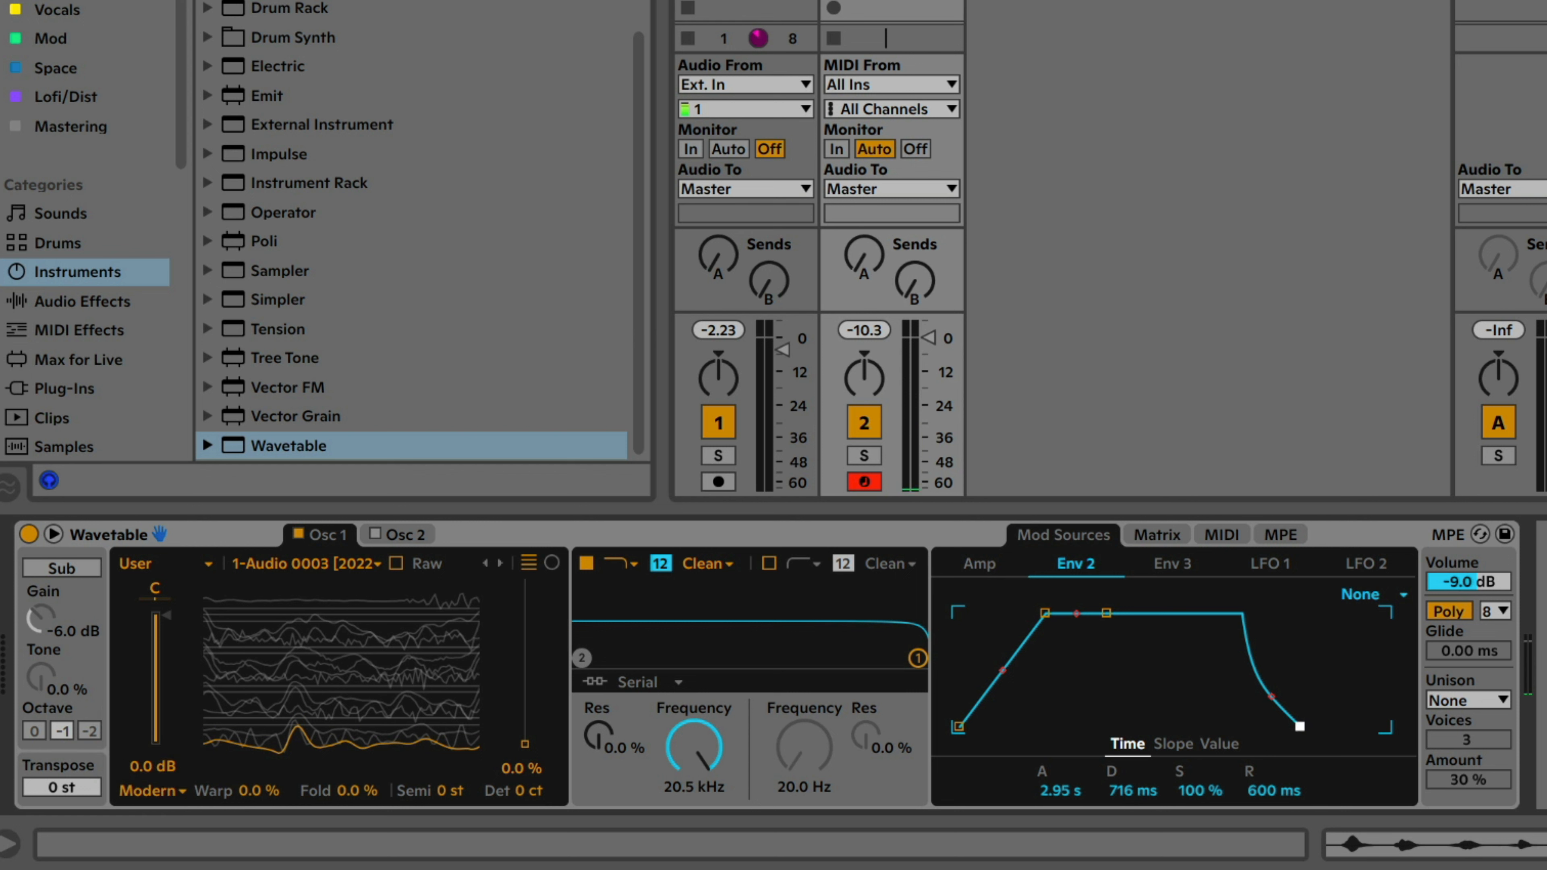
pyautogui.moveTo(1299, 725); pyautogui.dragTo(1297, 612)
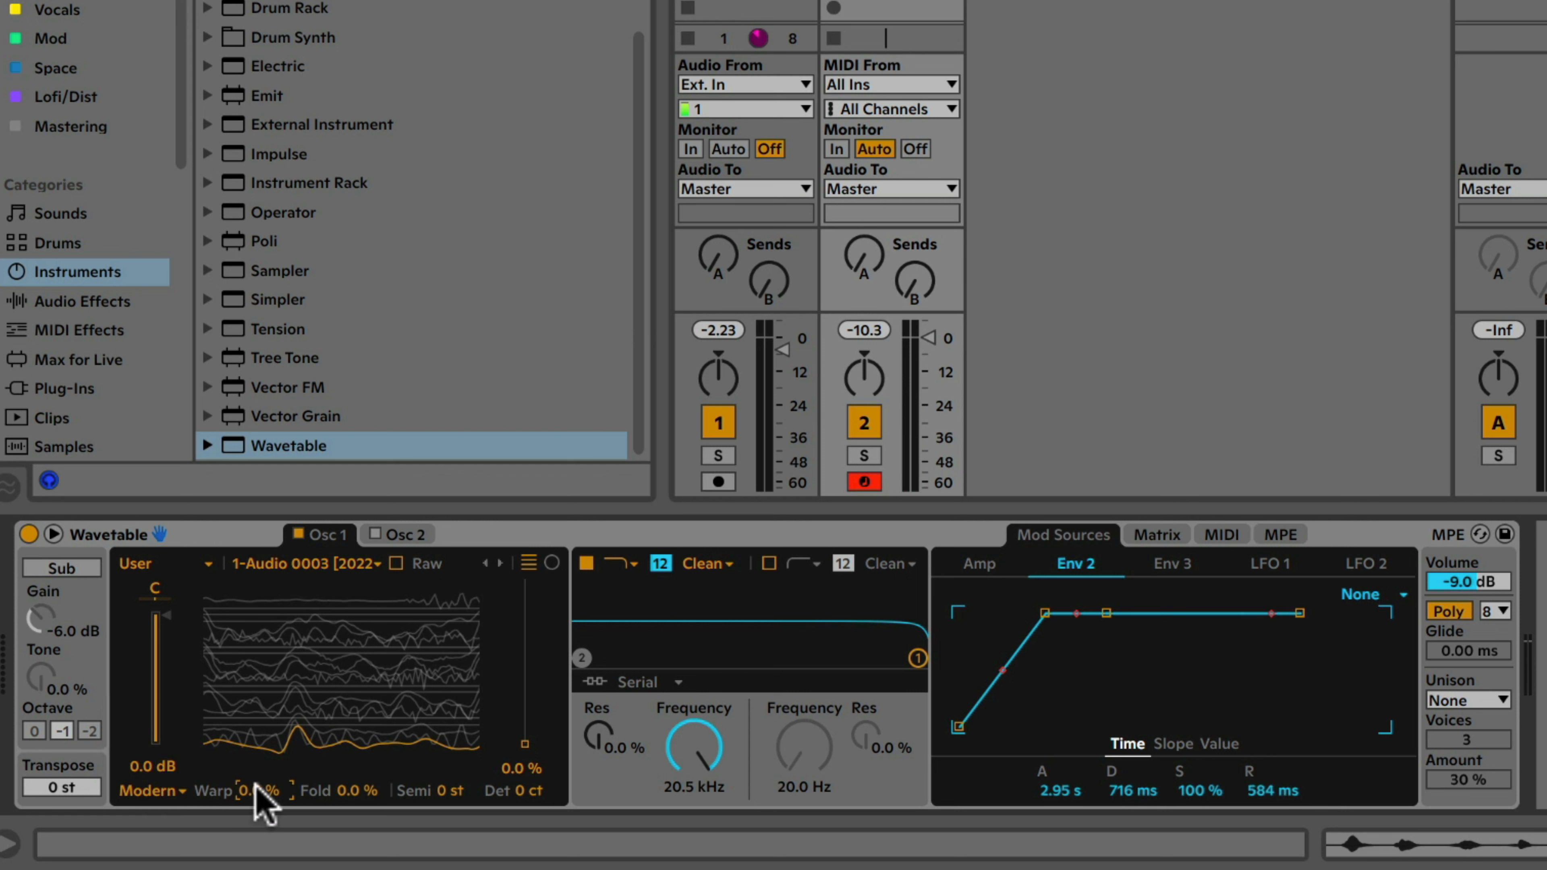
# Try adjusting oscillator 1's Warp amount, and return it to 0.0 %.
pyautogui.moveTo(268, 795)
pyautogui.mouseDown()
pyautogui.moveTo(268, 767)
pyautogui.moveTo(268, 798)
pyautogui.moveTo(347, 769)
pyautogui.moveTo(347, 798)
pyautogui.moveTo(255, 777)
pyautogui.moveTo(255, 744)
pyautogui.moveTo(257, 819)
pyautogui.mouseUp()
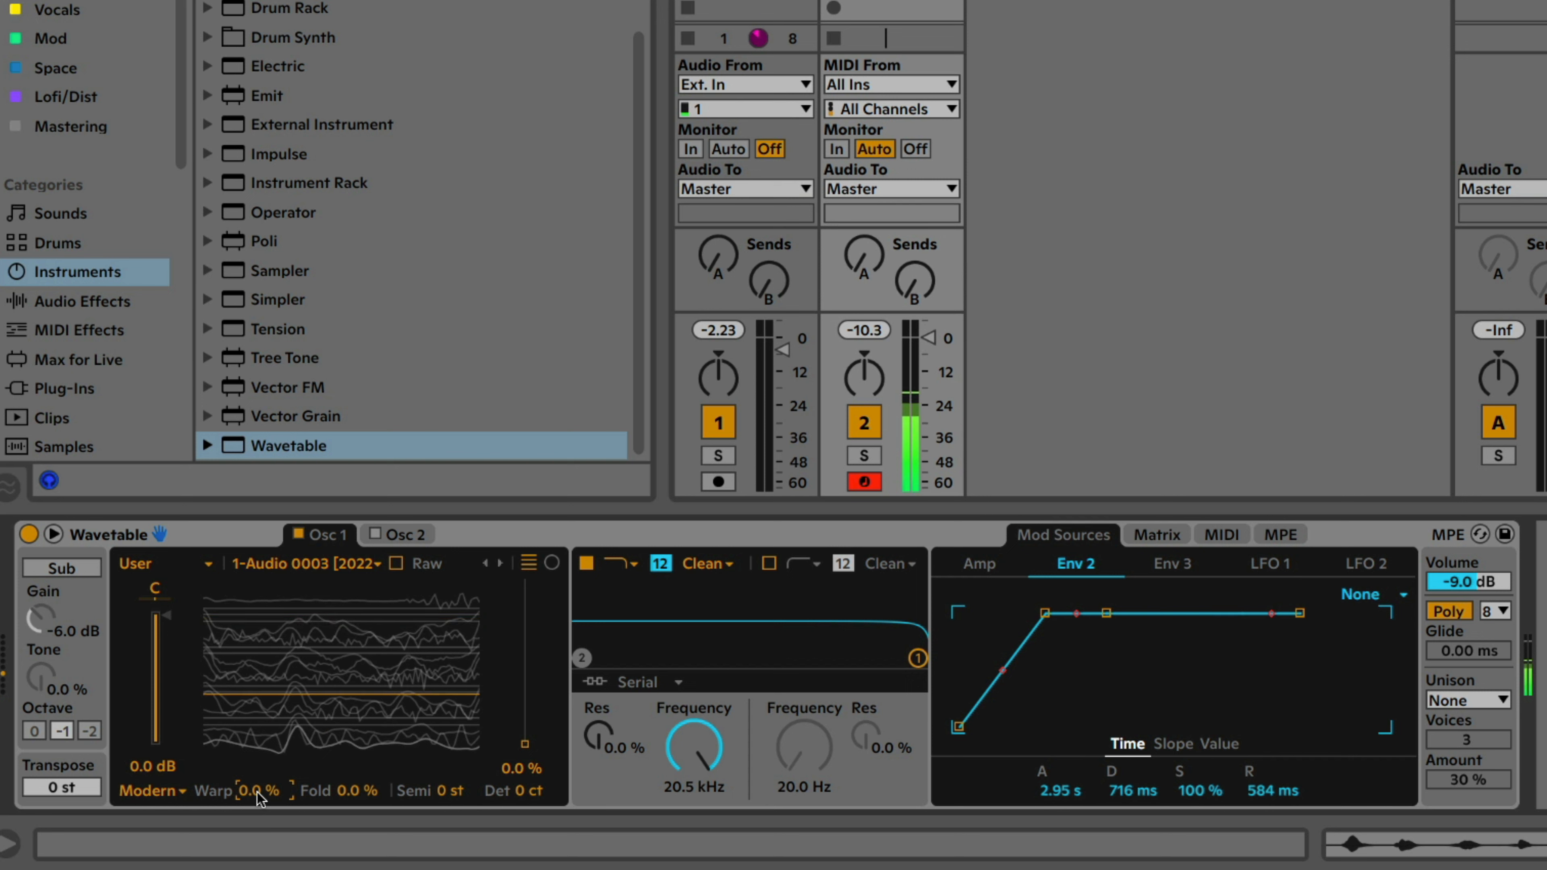
pyautogui.moveTo(259, 794); pyautogui.dragTo(258, 810)
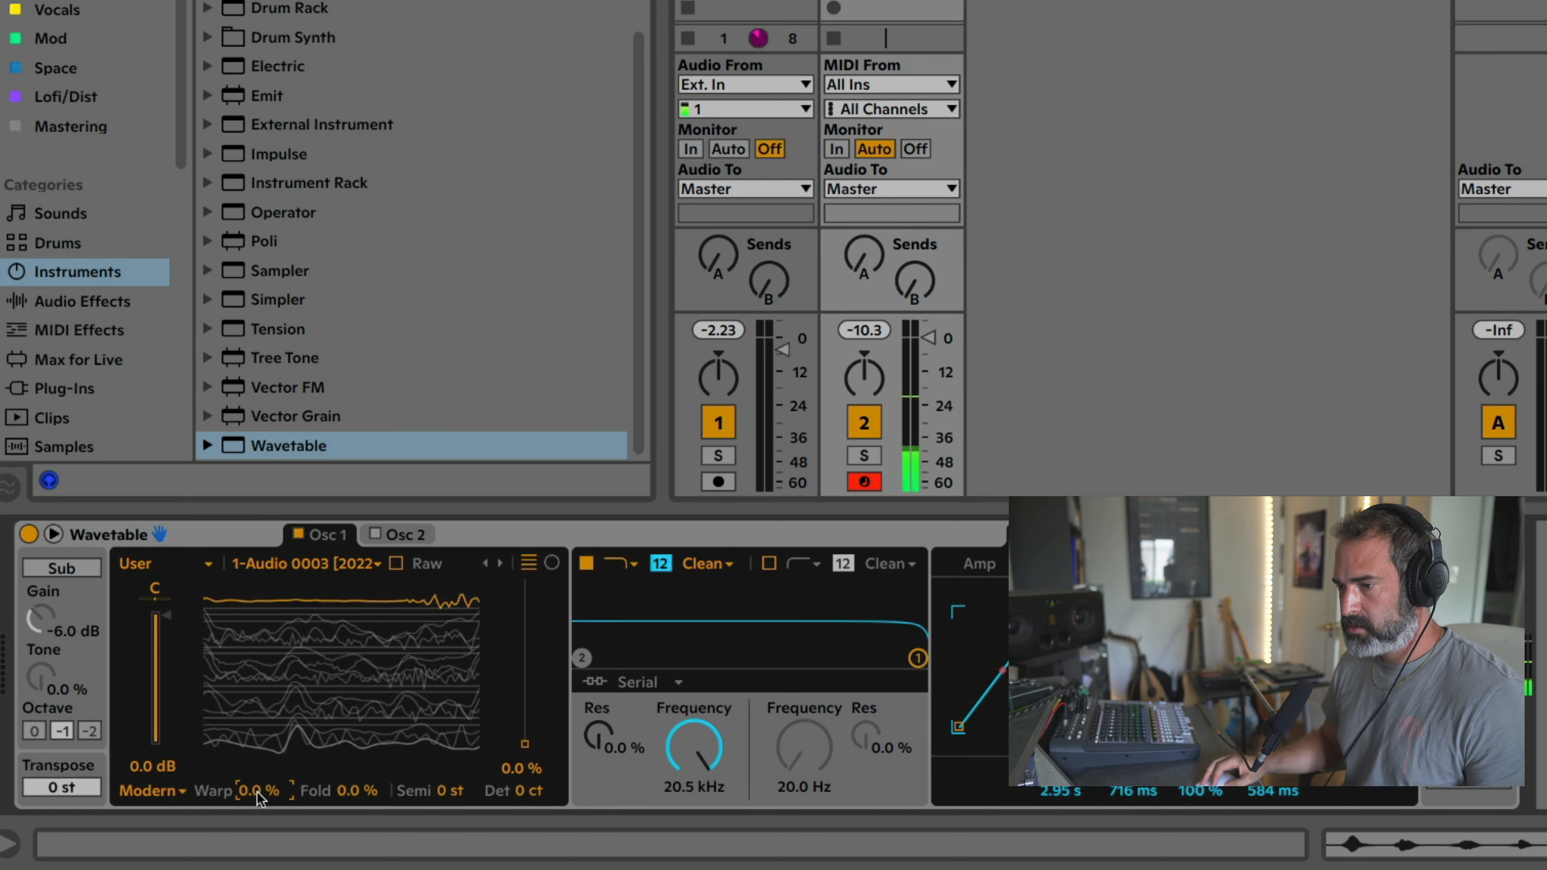